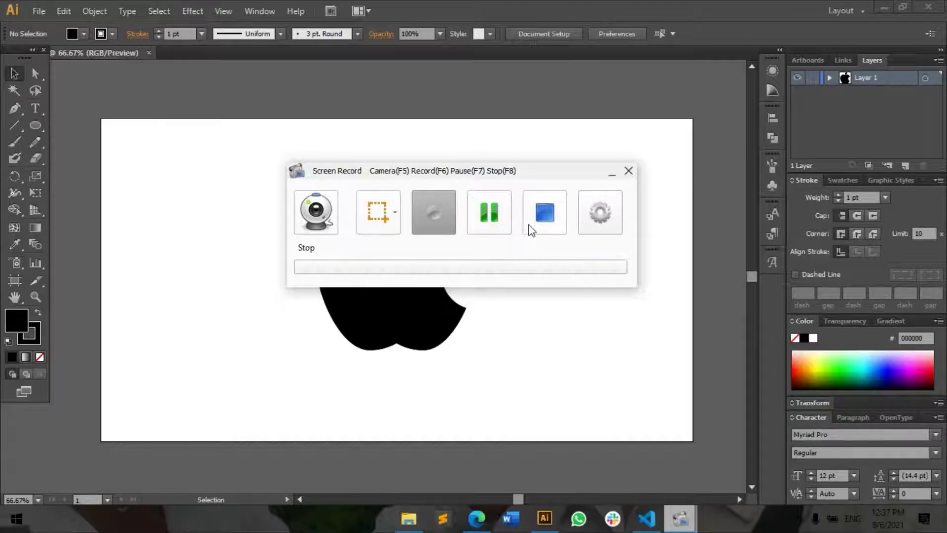
Start a new 1280 × 700 px RGB document in Illustrator.
left_click(612, 174)
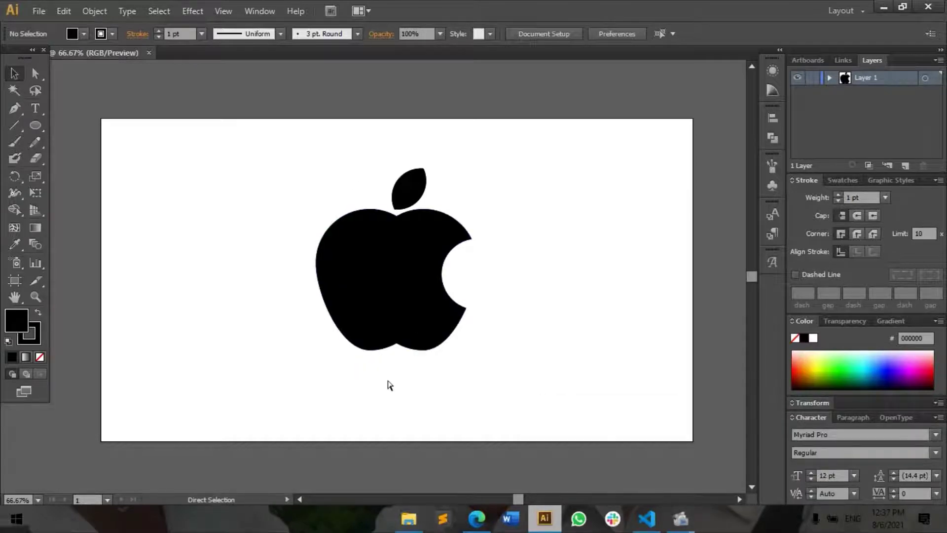
key("ctrl+n")
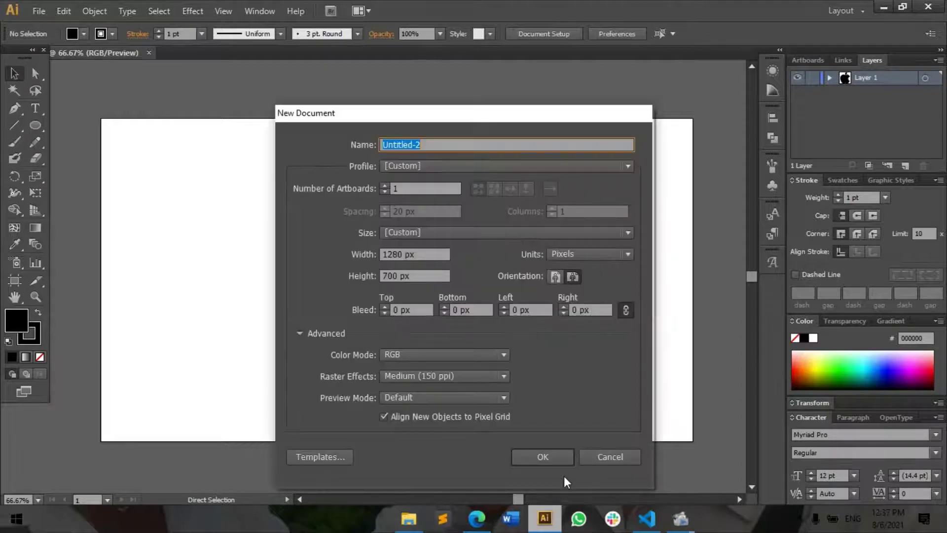
Create the 1280 × 700 px Untitled-2 document and scroll around its artboard.
left_click(558, 460)
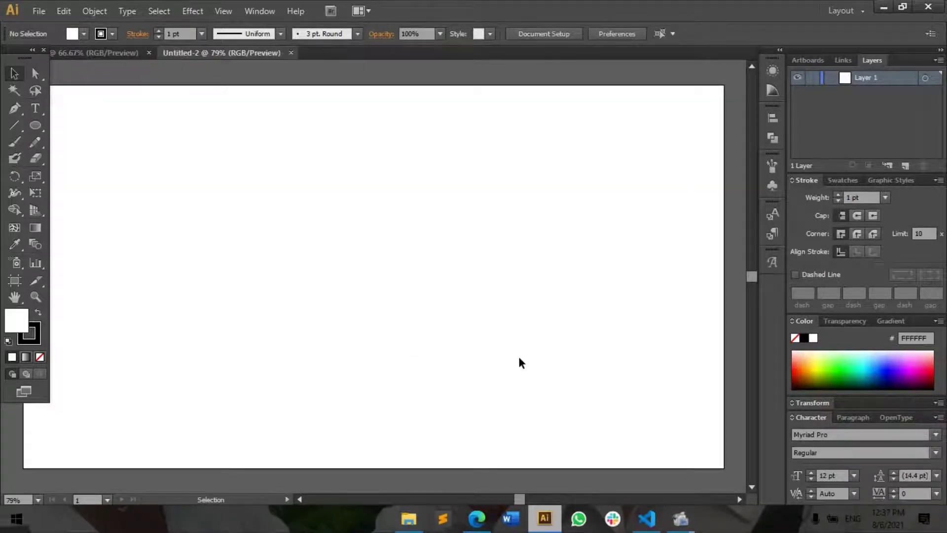
scroll(519, 359, "down", 5)
scroll(519, 359, "down", 4)
scroll(519, 358, "up", 9)
scroll(520, 359, "right", 1)
scroll(519, 359, "right", 1)
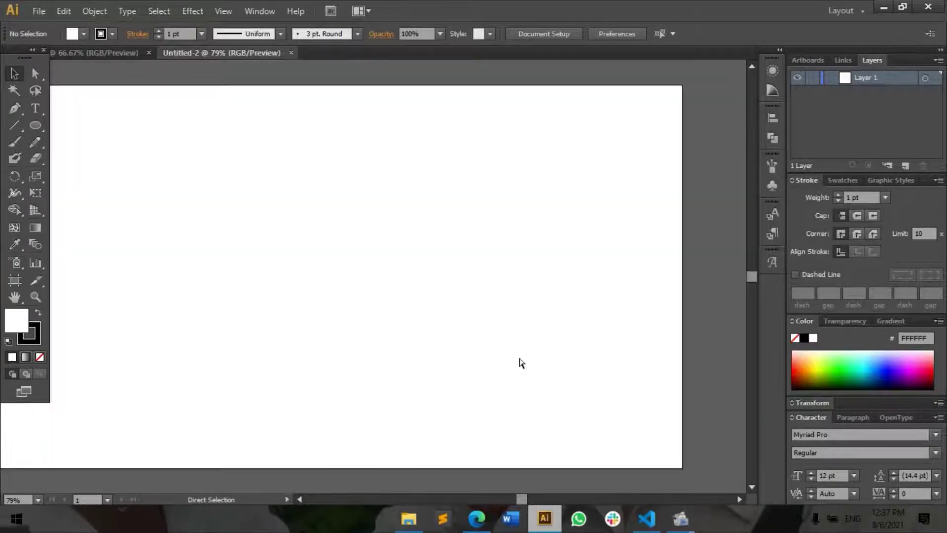
scroll(519, 359, "left", 1)
scroll(520, 359, "down", 2)
scroll(519, 359, "up", 1)
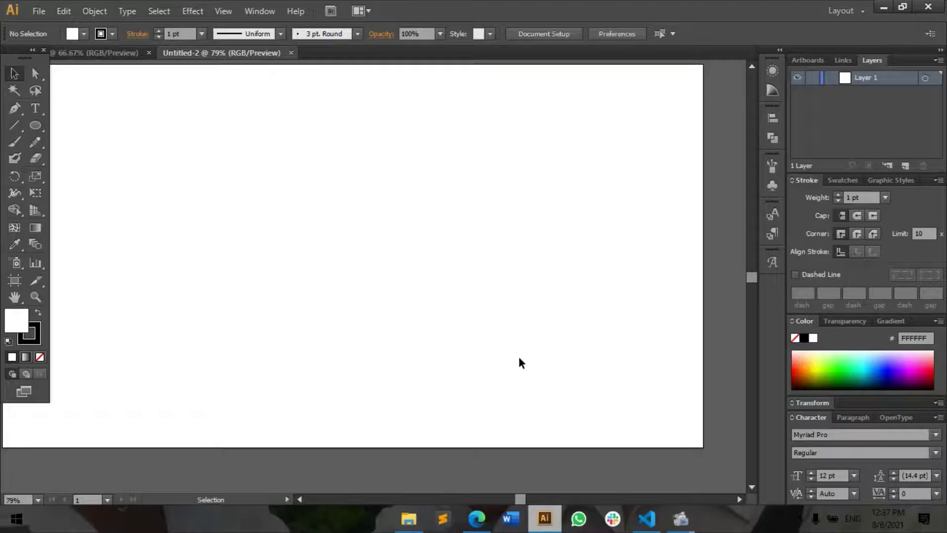
scroll(519, 358, "down", 2, "alt")
scroll(519, 359, "up", 1, "alt")
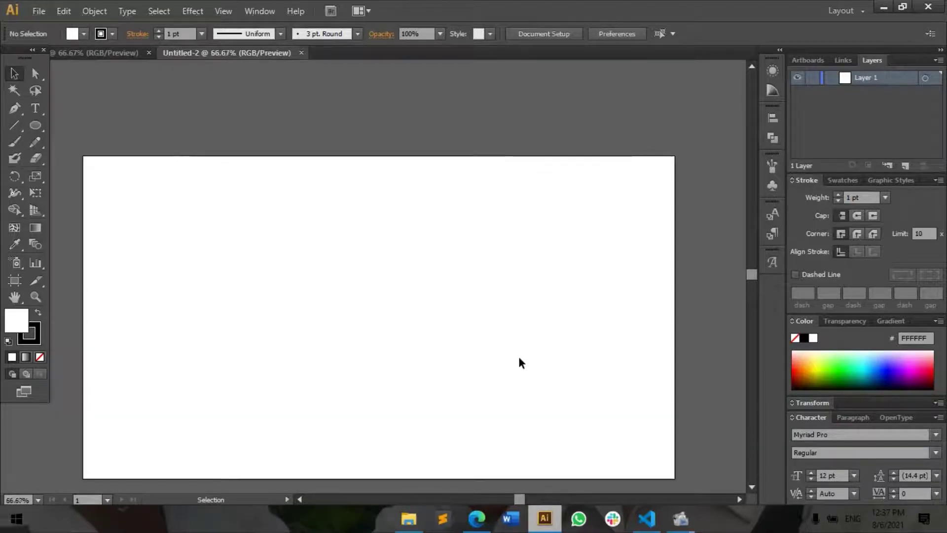
scroll(519, 358, "down", 1, "alt")
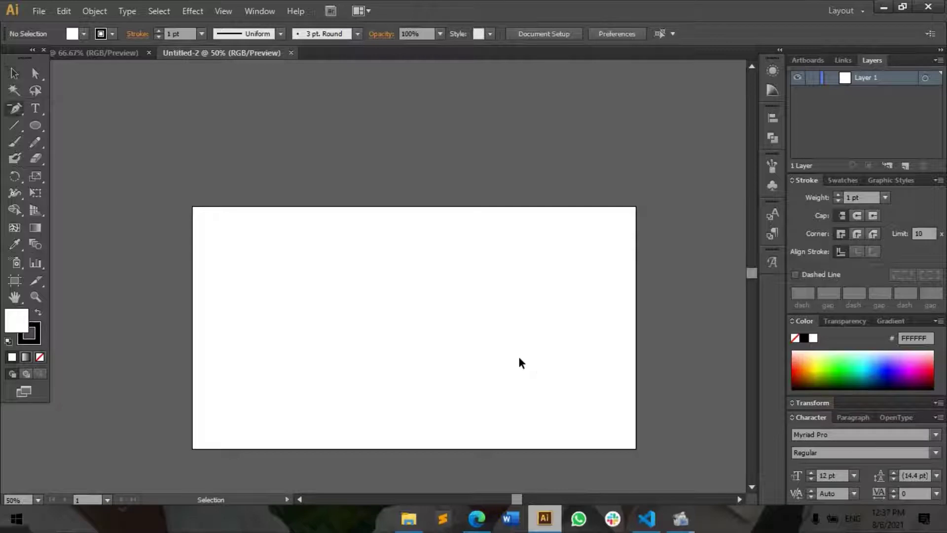
Zoom out so the whole artboard is visible, with the Selection tool active.
key("ctrl+equal")
key("ctrl+minus")
key("minus")
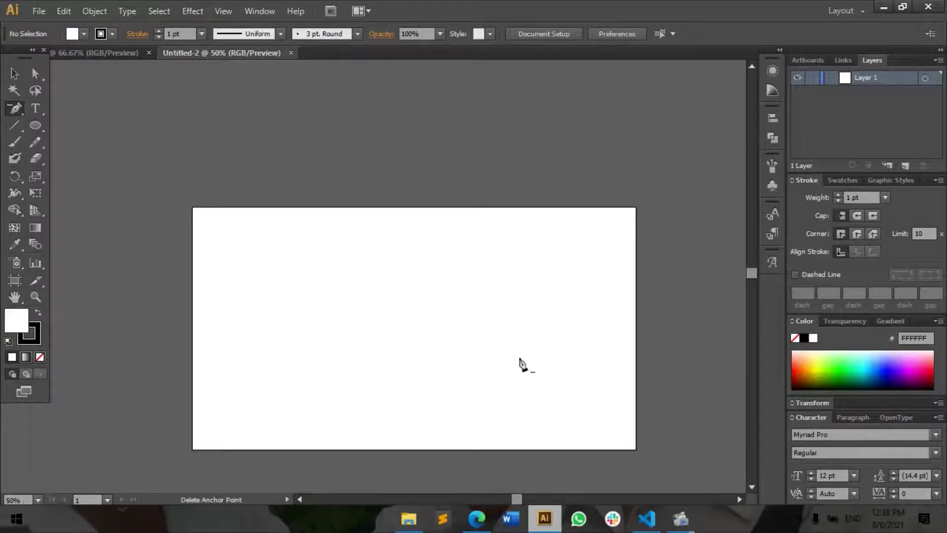
scroll(518, 355, "down", 1)
key("v")
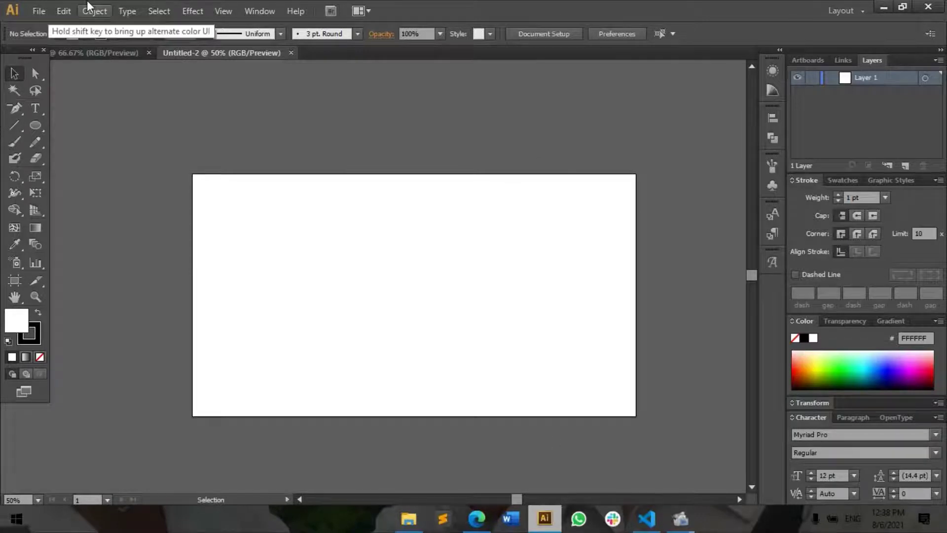
Draw a 244 px circle plus an overlapping copy offset lower-right, nudging the first slightly left.
left_click(35, 126)
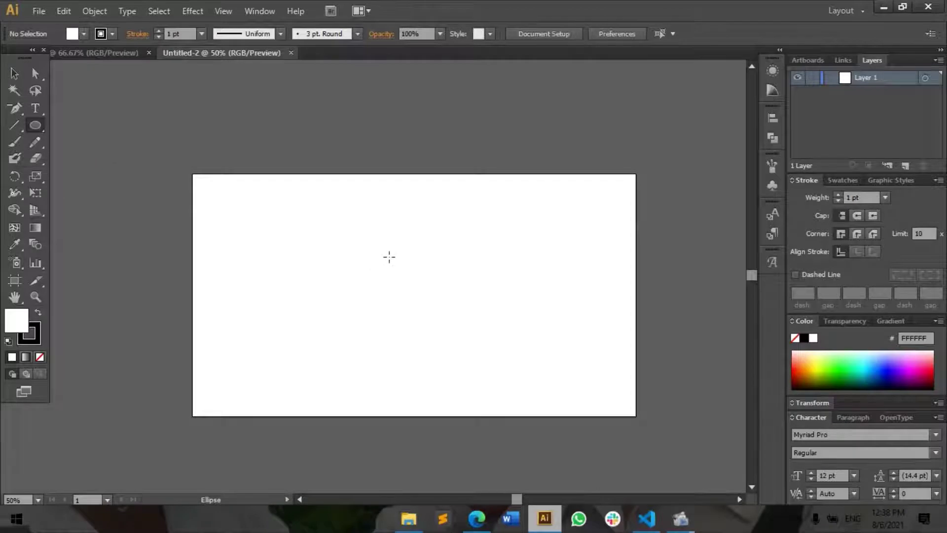
left_click_drag(399, 262, 423, 337)
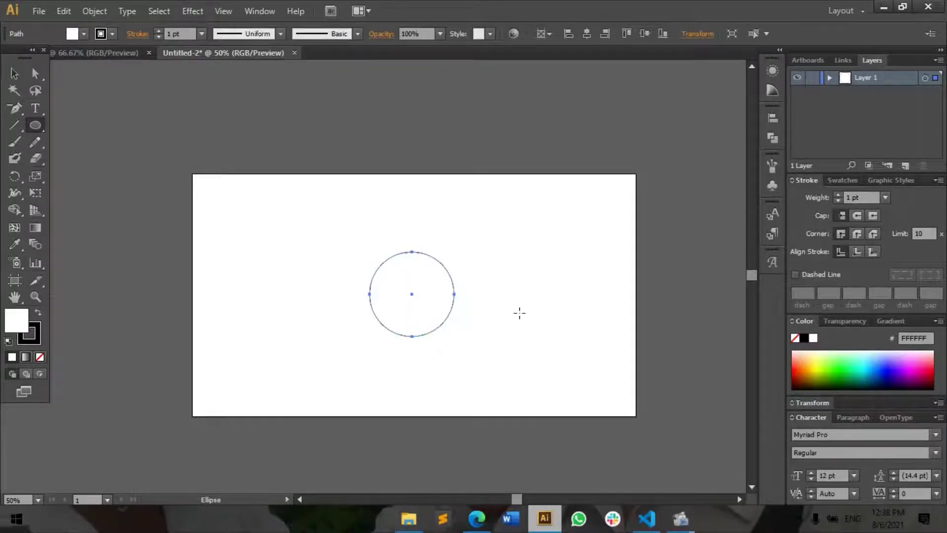
key("v")
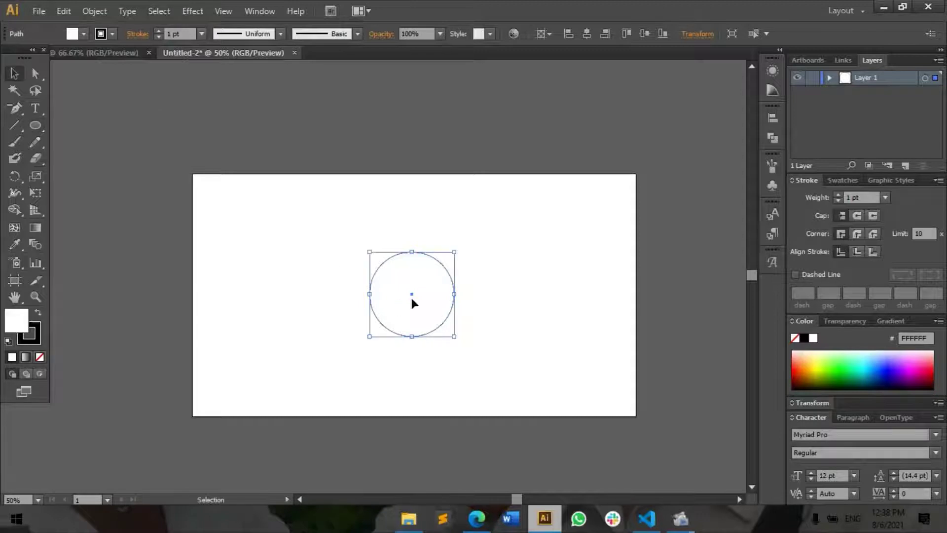
left_click_drag(412, 299, 424, 316)
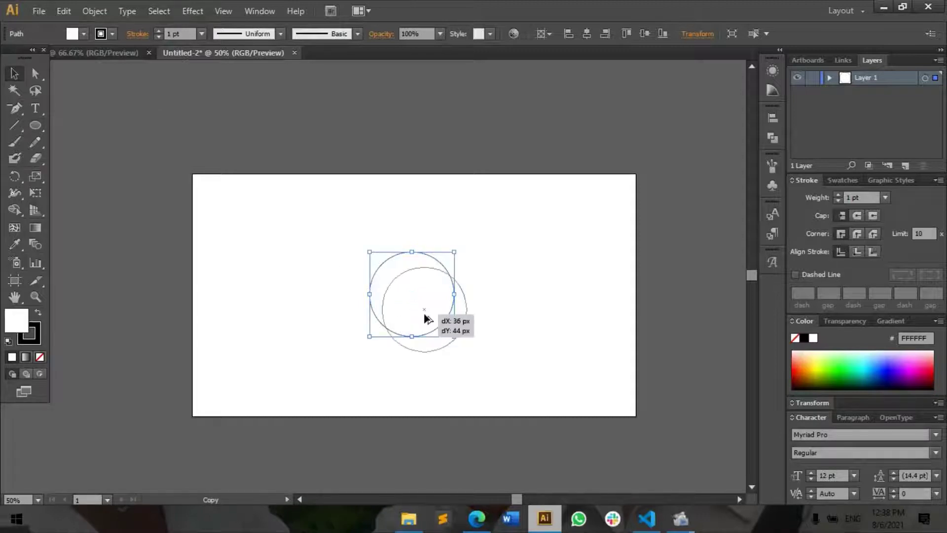
left_click(522, 261)
left_click_drag(384, 283, 373, 289)
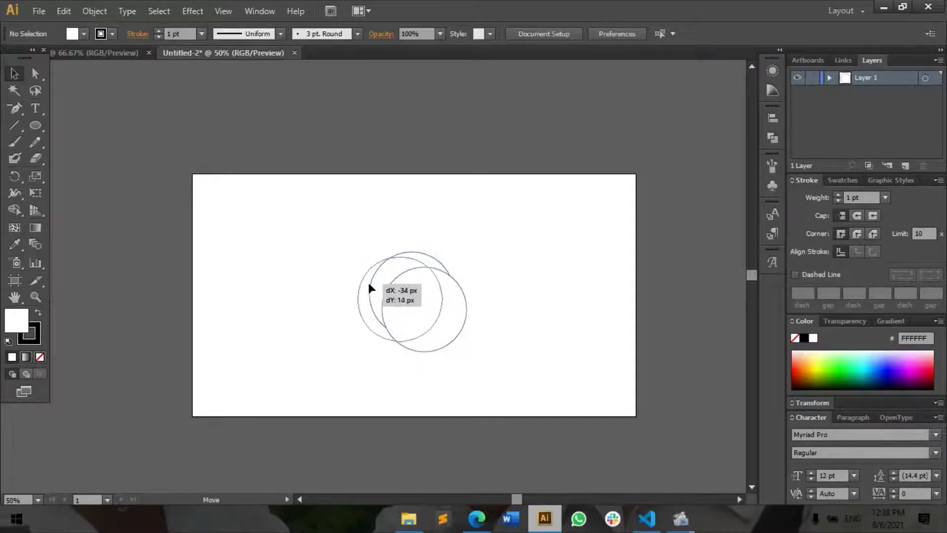
key("shift+F7")
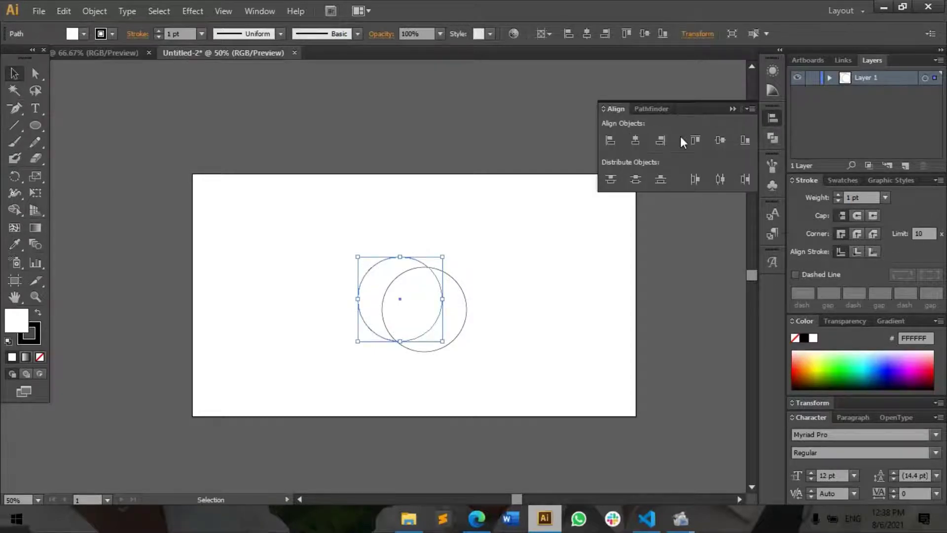
Vertically centre both circles and move the right one about 54 px right.
left_click(720, 140)
left_click(457, 306)
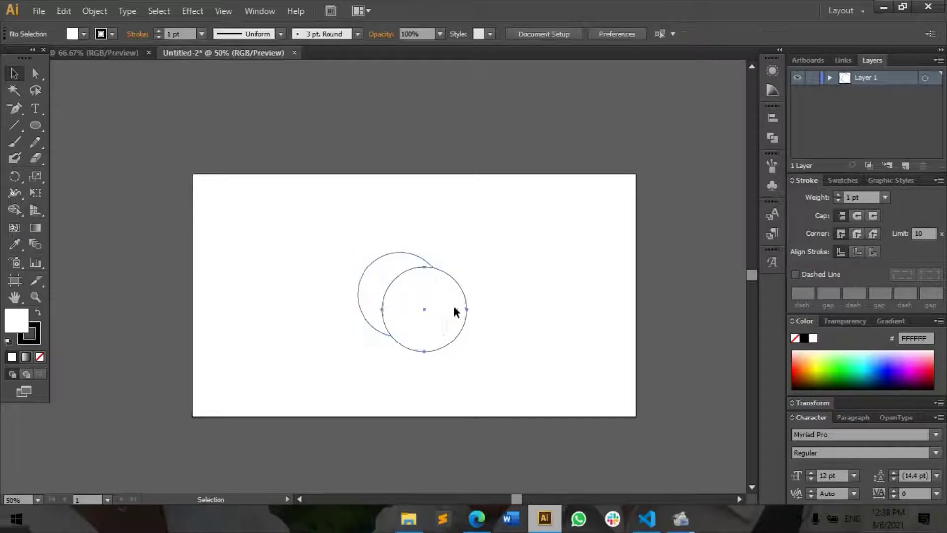
left_click(770, 120)
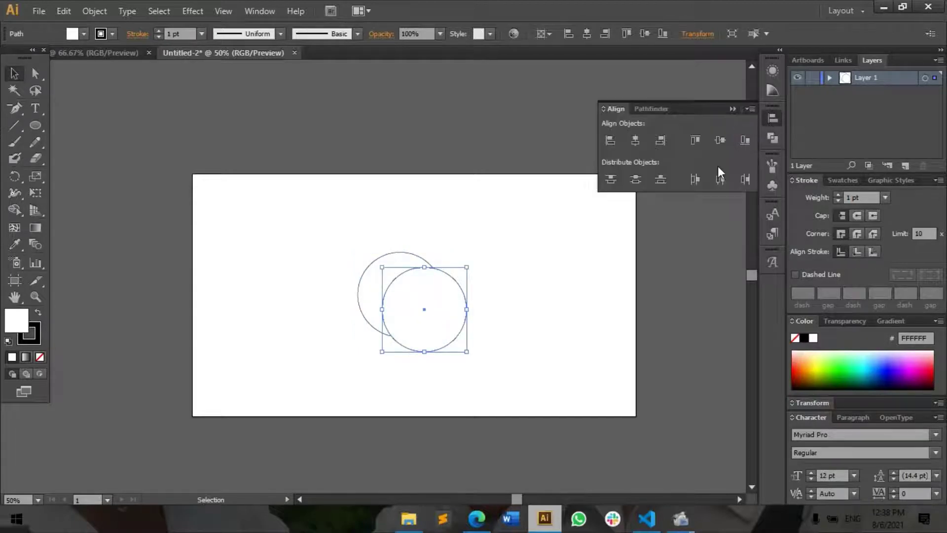
left_click(721, 140)
left_click(542, 313)
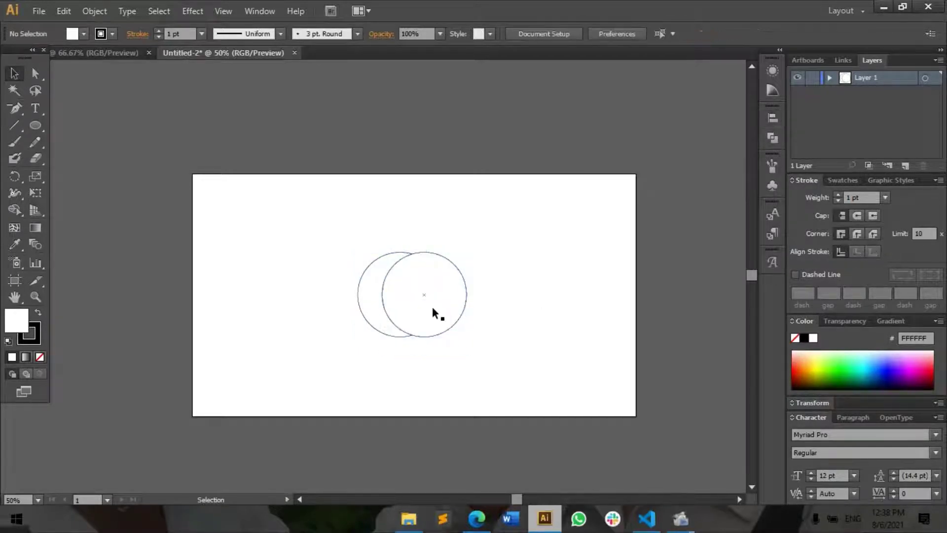
mouse_move(433, 307)
left_mouse_down()
mouse_move(459, 306)
mouse_move(452, 295)
left_mouse_up()
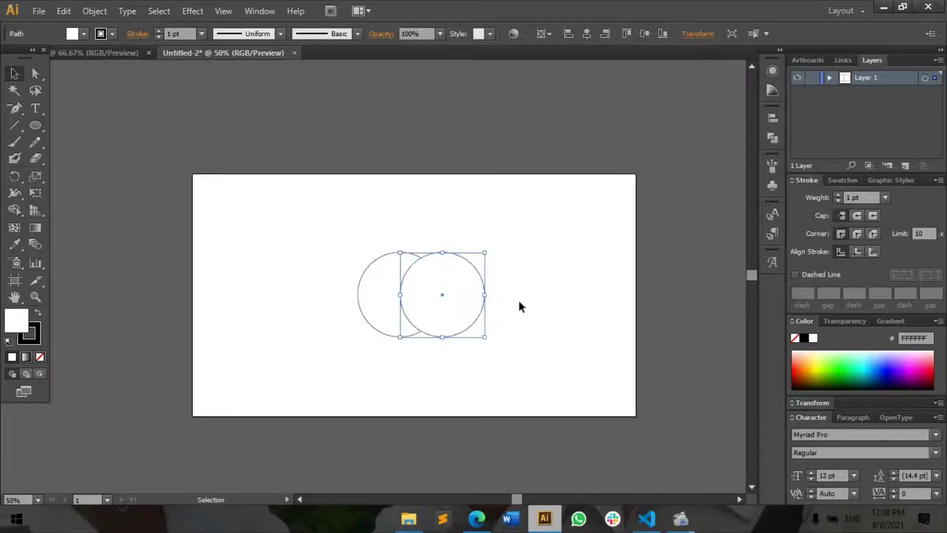
left_click(533, 299)
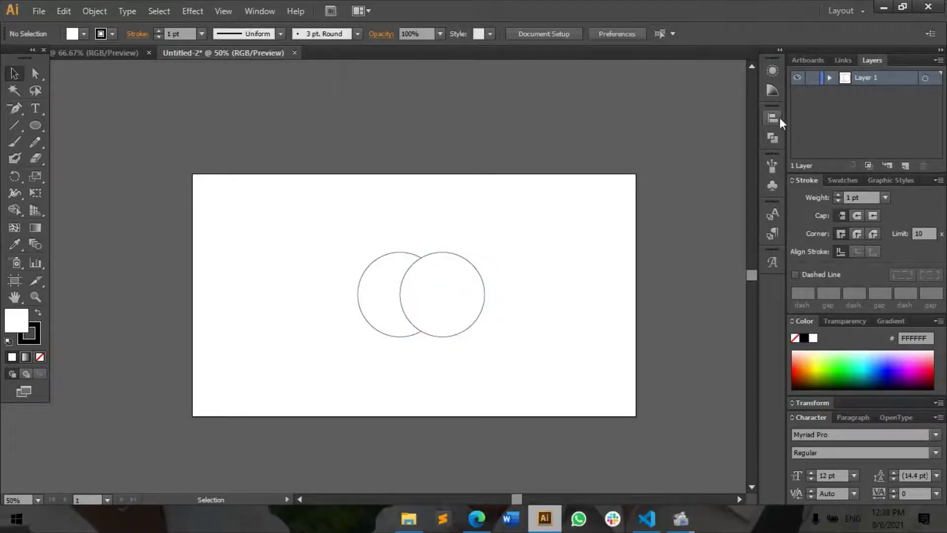
Unite both circles into a single outline with Pathfinder.
left_click_drag(499, 366, 372, 320)
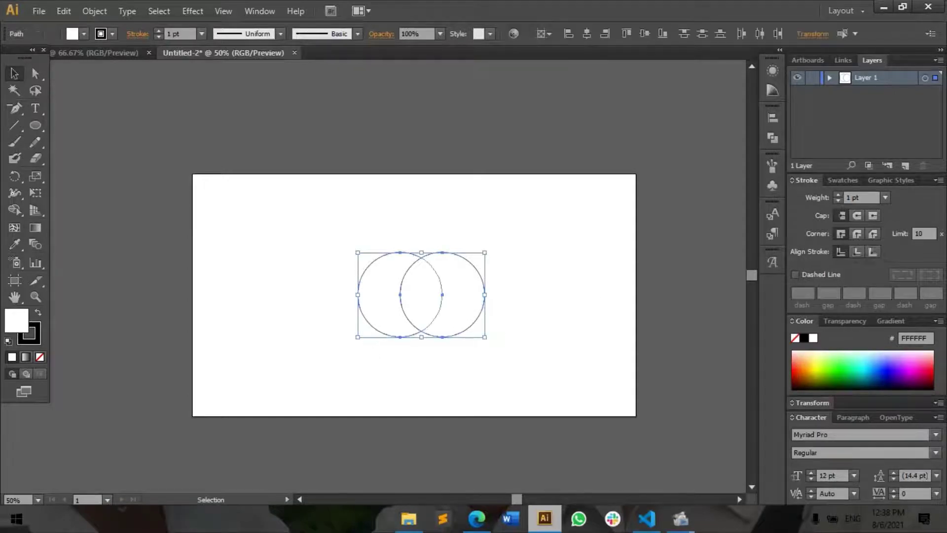
left_click(770, 140)
left_click(771, 138)
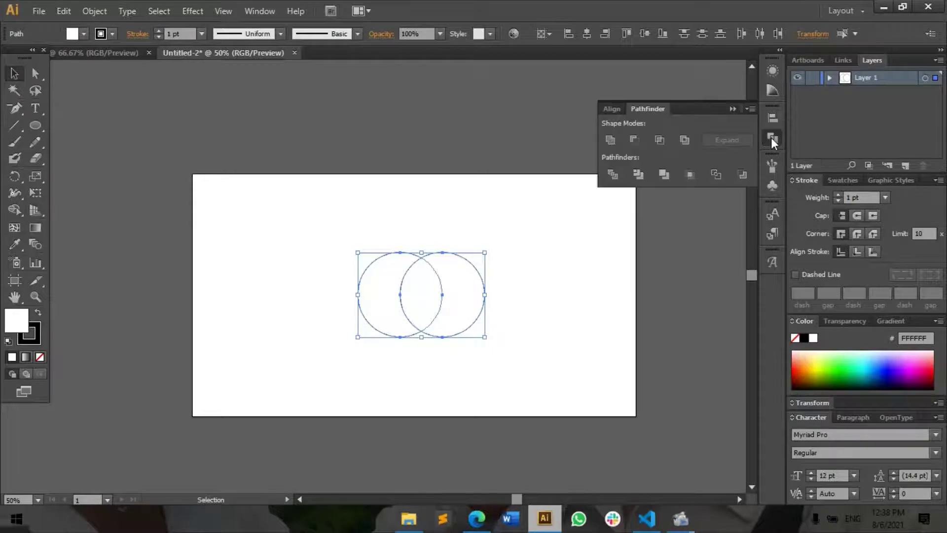
left_click(610, 139)
left_click(156, 236)
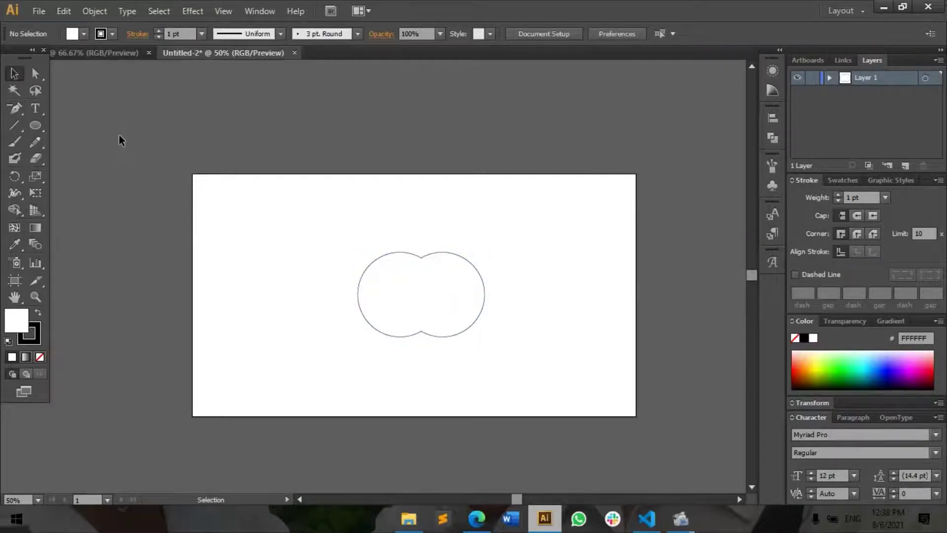
Pull the shape's bottom anchors down into long tooth-like lobes and move it up-left.
left_click(36, 75)
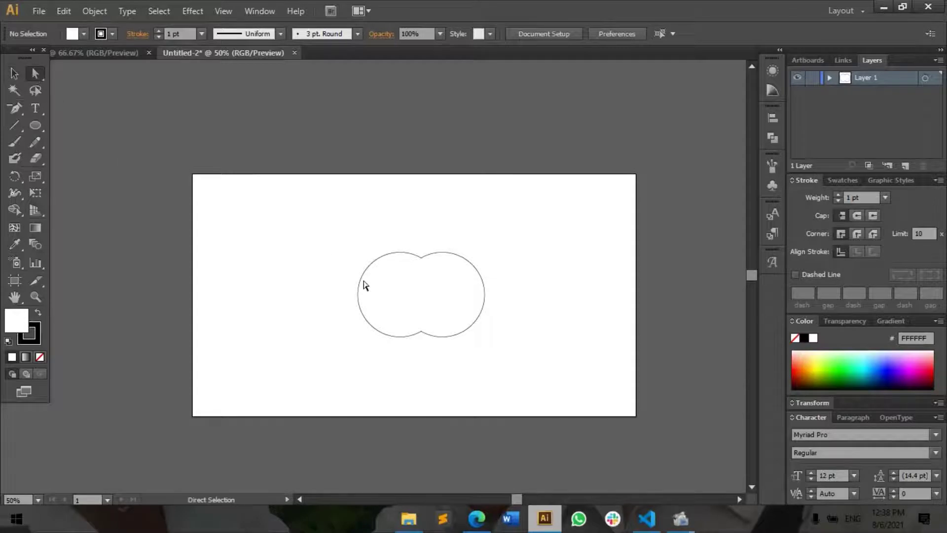
mouse_move(482, 336)
left_mouse_down()
mouse_move(372, 321)
mouse_move(420, 349)
left_mouse_up()
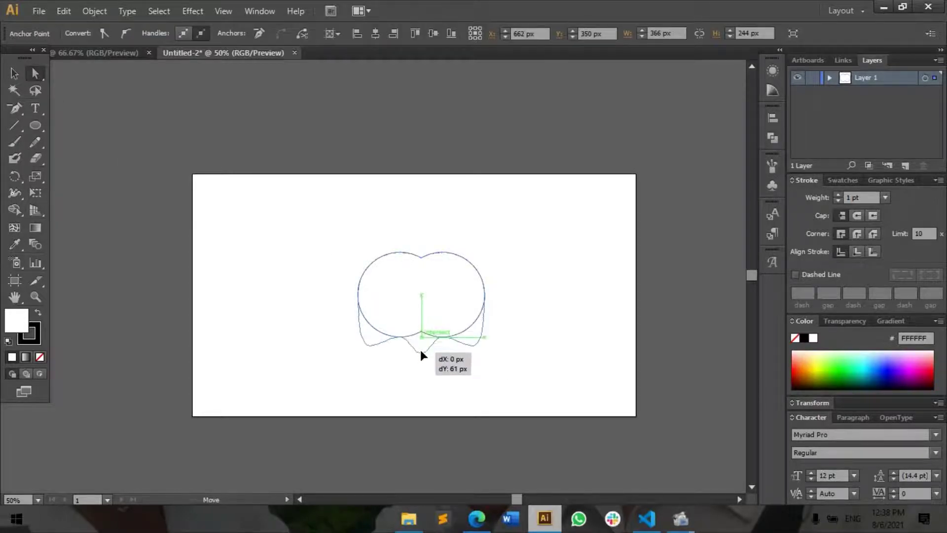
left_click_drag(420, 351, 421, 397)
left_click(544, 313)
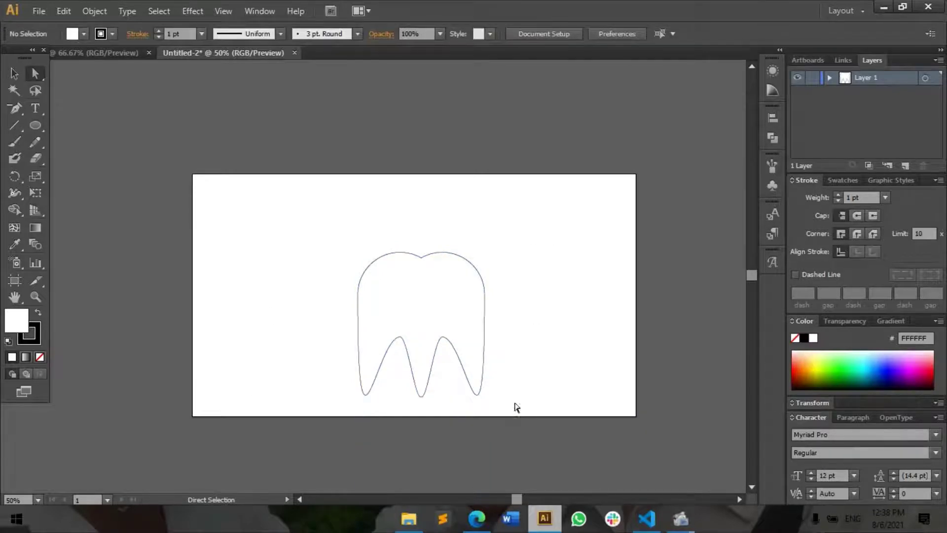
left_click_drag(420, 309, 367, 282)
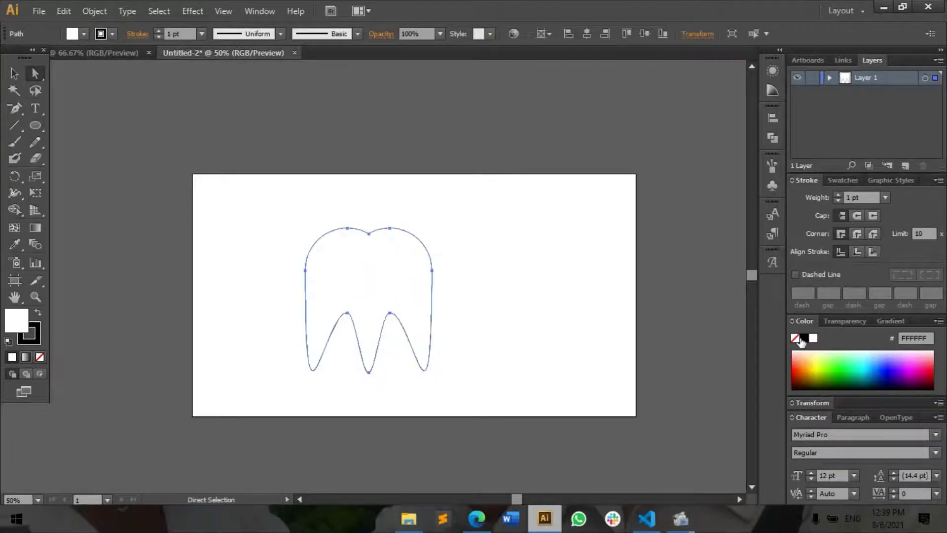
Centre the tooth shape vertically and horizontally on the artboard, then drag its lower points up.
left_click(777, 144)
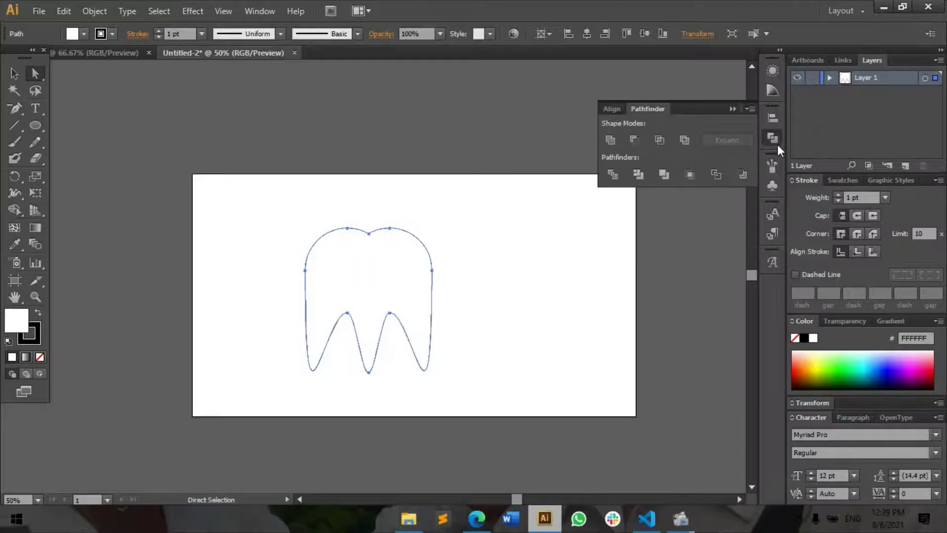
left_click(773, 118)
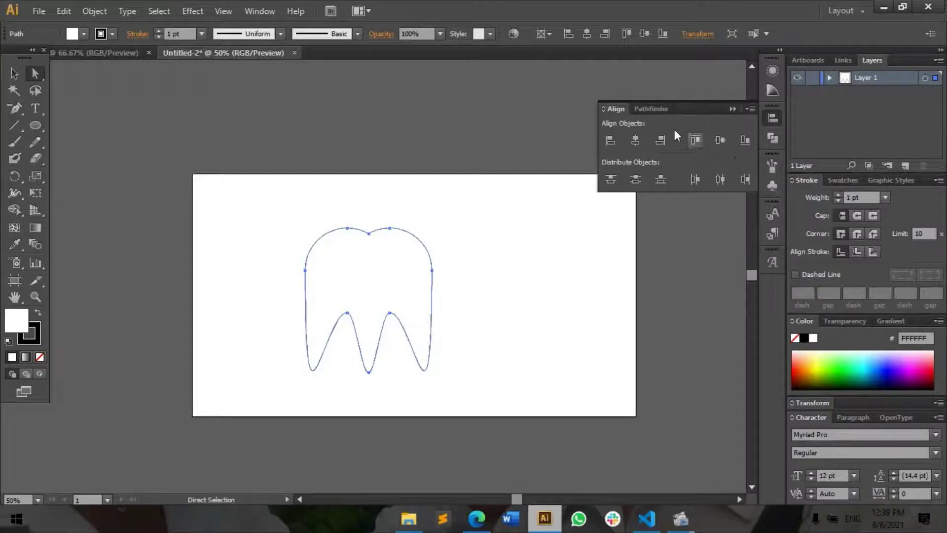
left_click(712, 140)
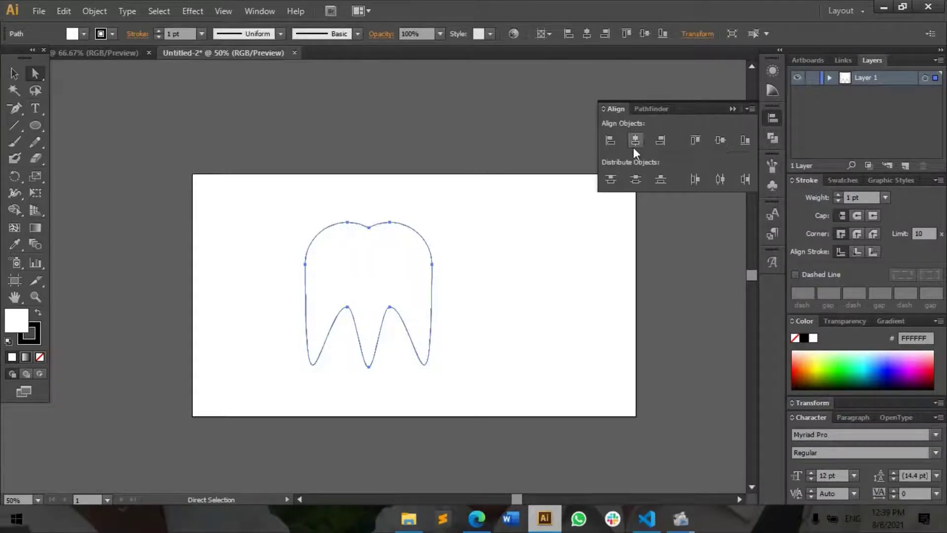
left_click(716, 176)
left_click(546, 283)
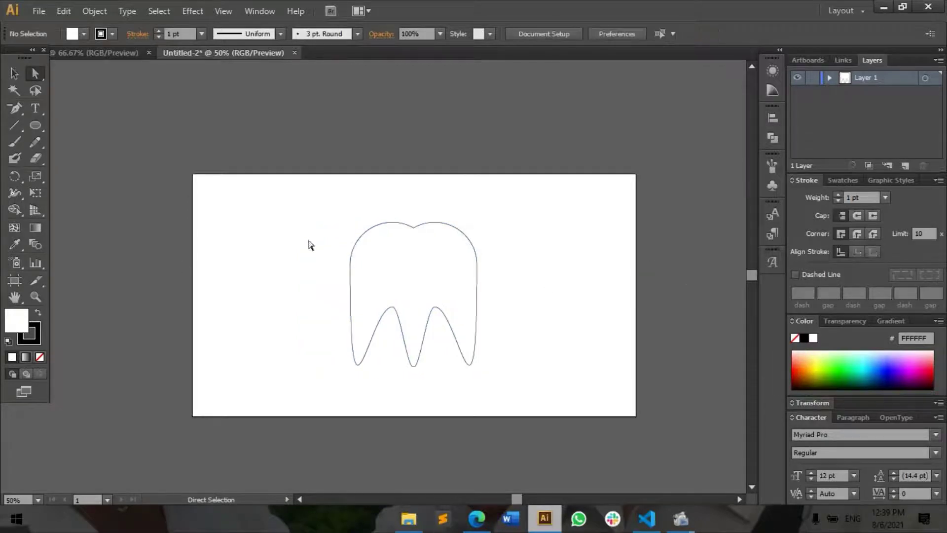
mouse_move(305, 250)
left_mouse_down()
mouse_move(412, 338)
mouse_move(448, 350)
left_mouse_up()
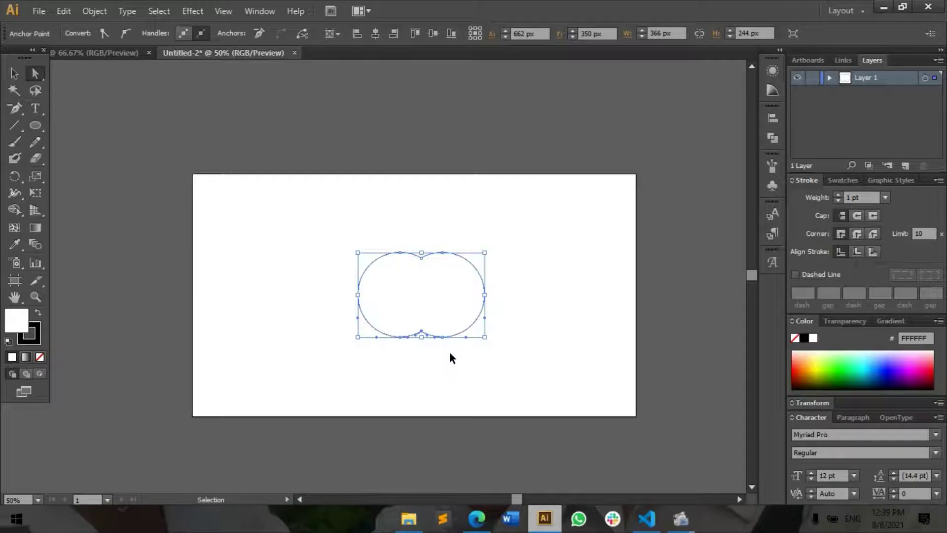
Select and adjust the outline's lower anchors with Direct Selection.
key("a")
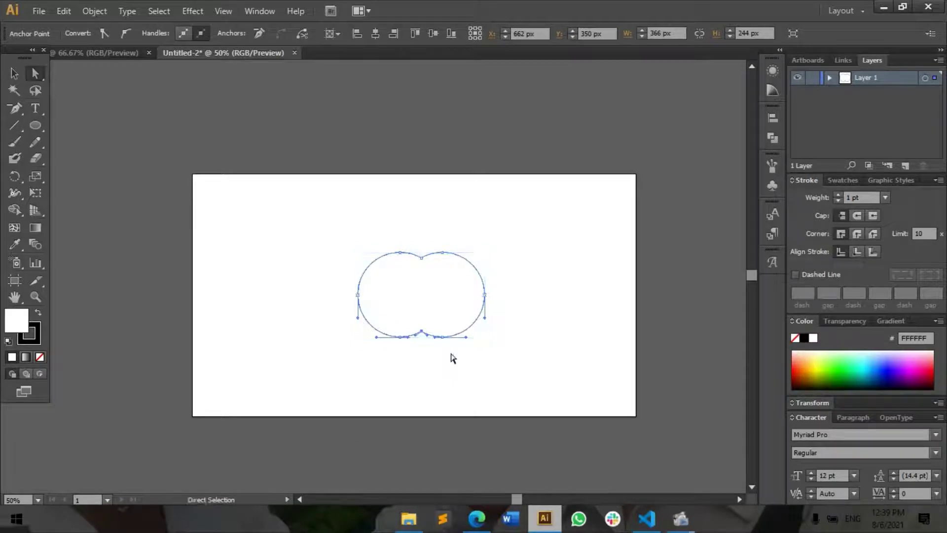
left_click(452, 359)
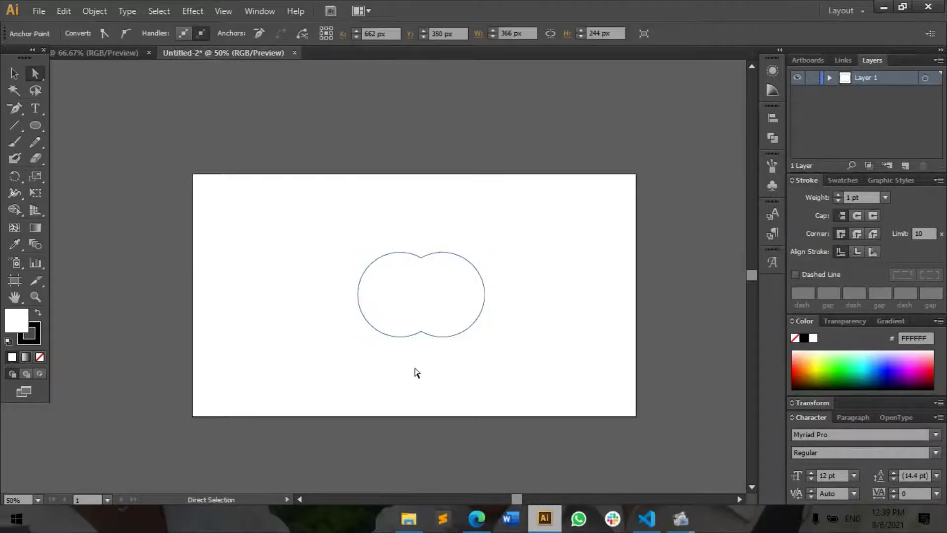
left_click_drag(406, 356, 453, 318)
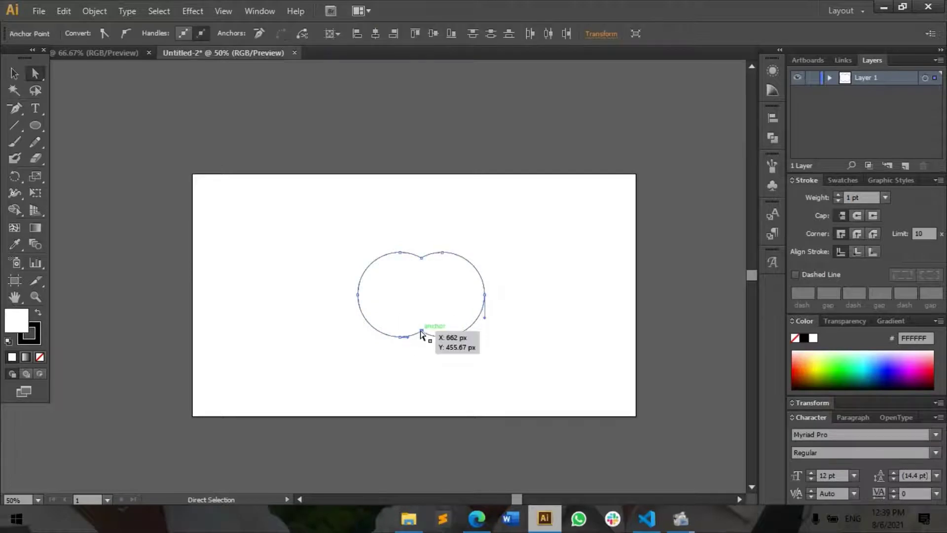
key("v")
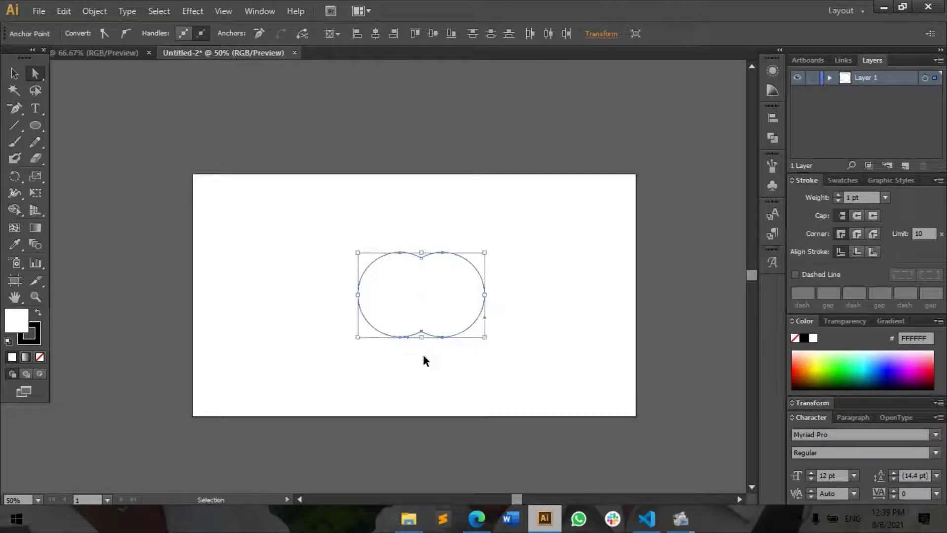
key("a")
mouse_move(393, 364)
left_mouse_down()
mouse_move(449, 308)
mouse_move(450, 330)
mouse_move(420, 346)
mouse_move(425, 361)
left_mouse_up()
Raise the outline and drag its bottom-centre anchor about 36 px down into an apple body.
mouse_move(424, 316)
left_mouse_down()
mouse_move(422, 277)
mouse_move(429, 292)
left_mouse_up()
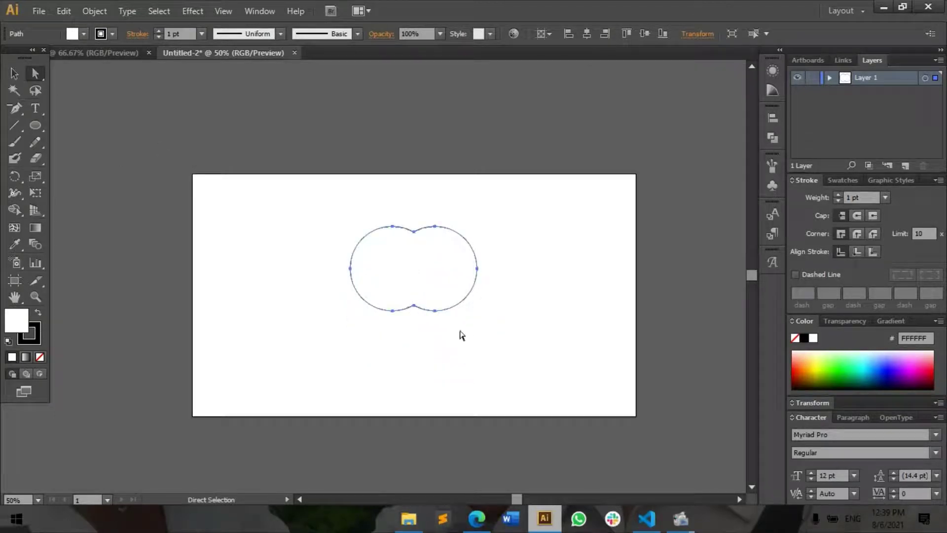
left_click_drag(448, 330, 380, 298)
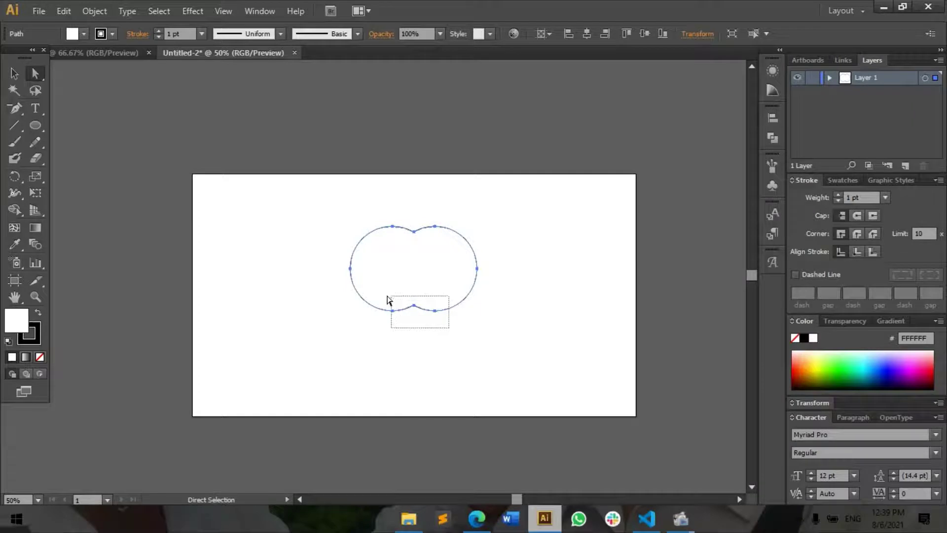
left_click(412, 306)
left_click_drag(413, 307, 412, 326)
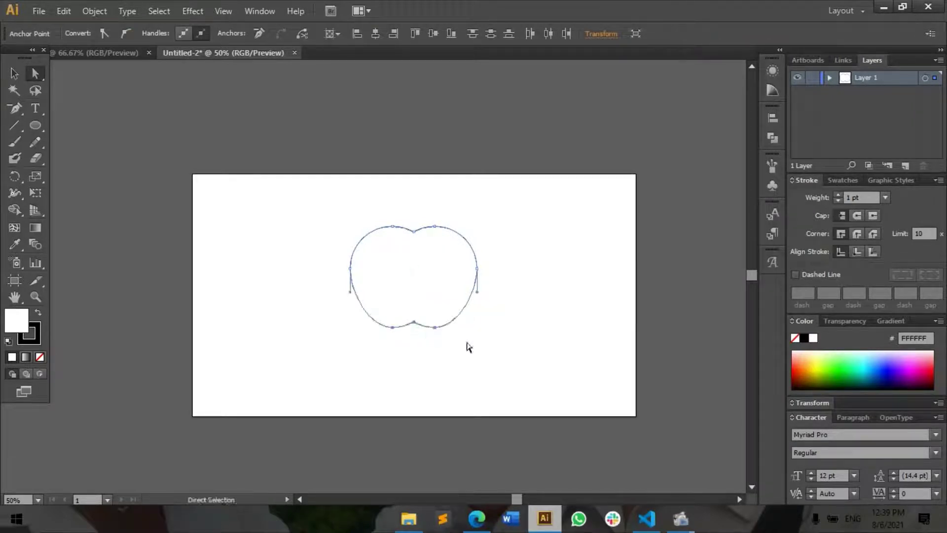
left_click(491, 334)
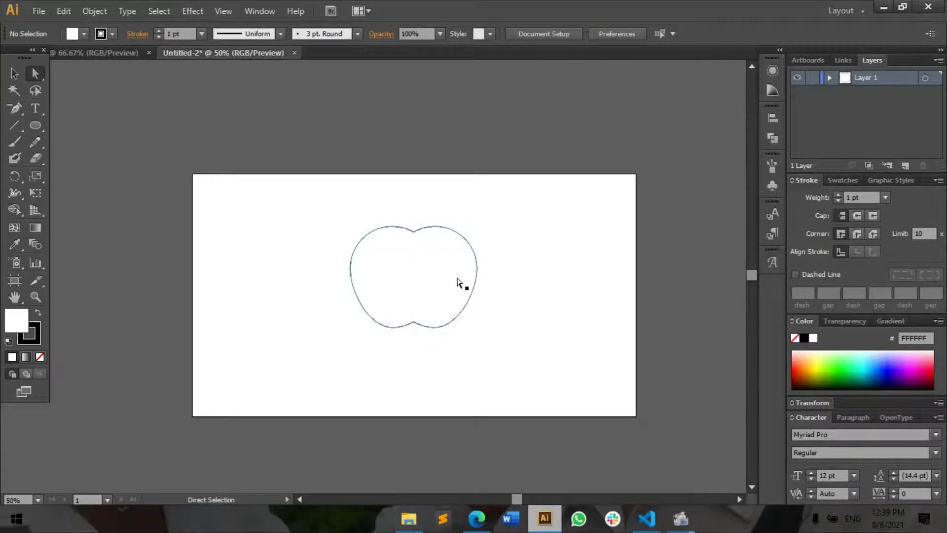
Select the whole apple outline with the Selection tool.
scroll(449, 255, "up", 1, "alt")
key("alt")
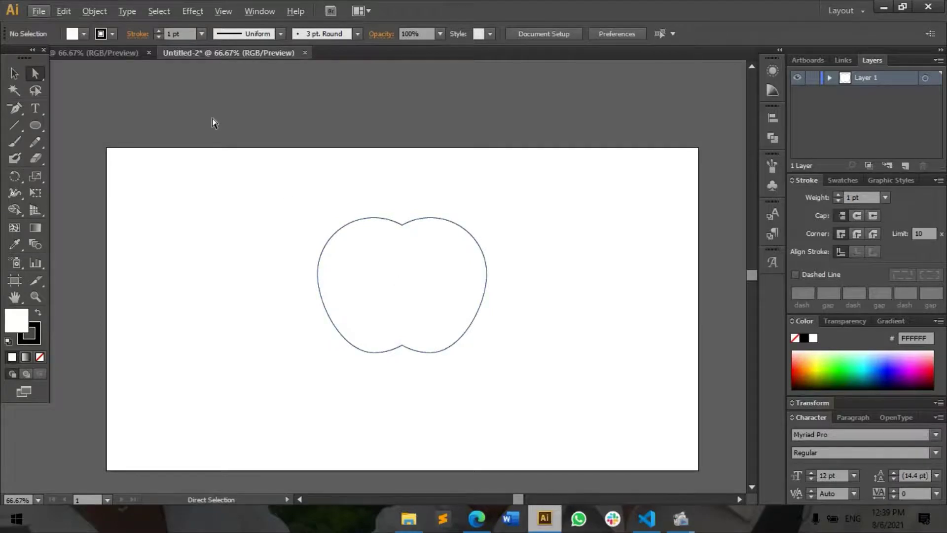
key("v")
key("Escape")
key("v")
left_click(414, 323)
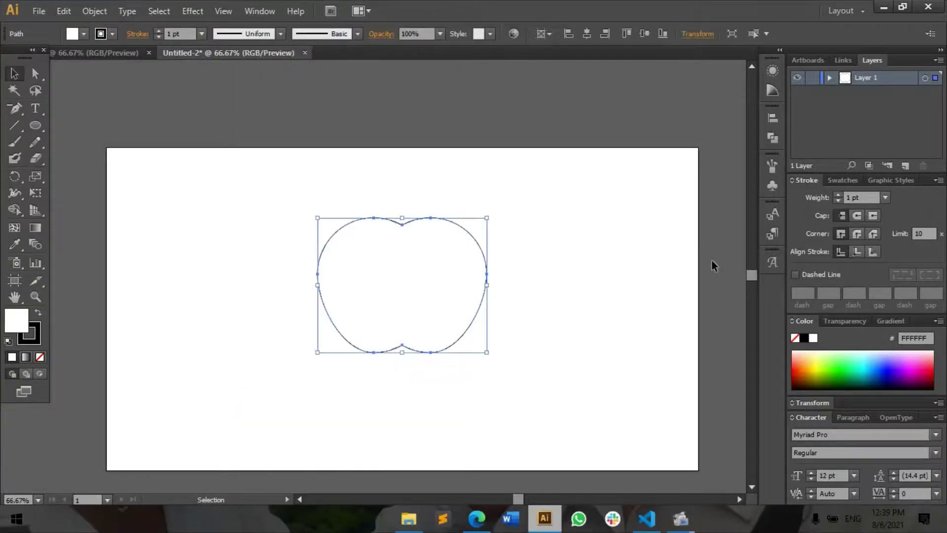
Centre the apple vertically on the artboard.
left_click(773, 140)
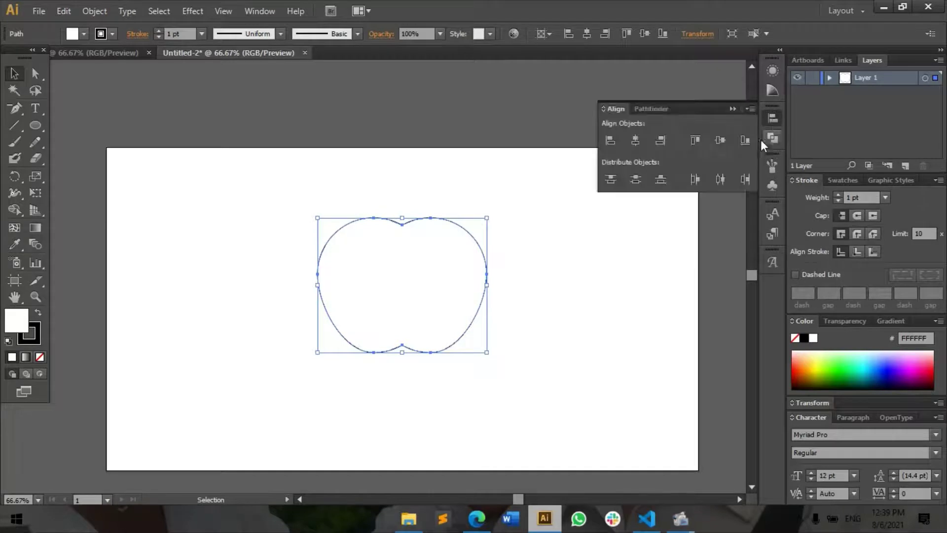
left_click(721, 140)
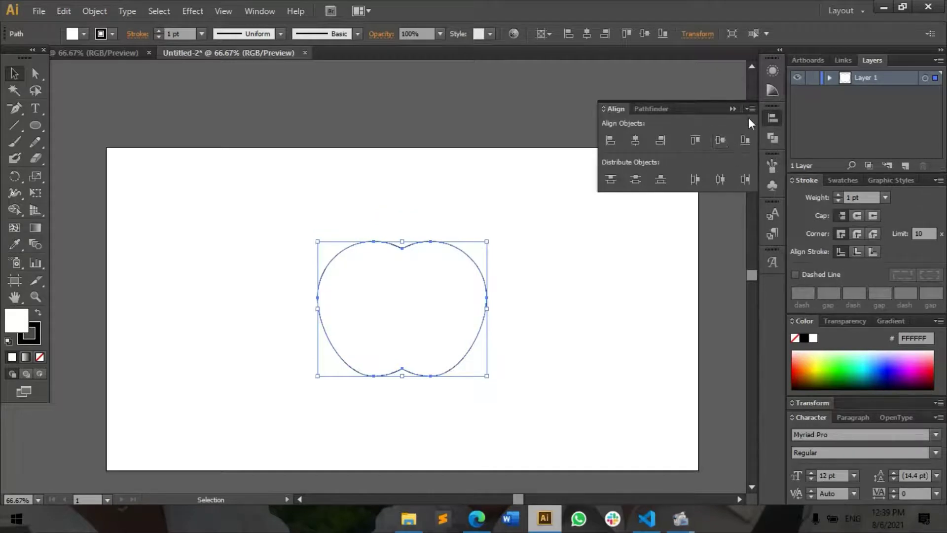
left_click(635, 140)
left_click(526, 303)
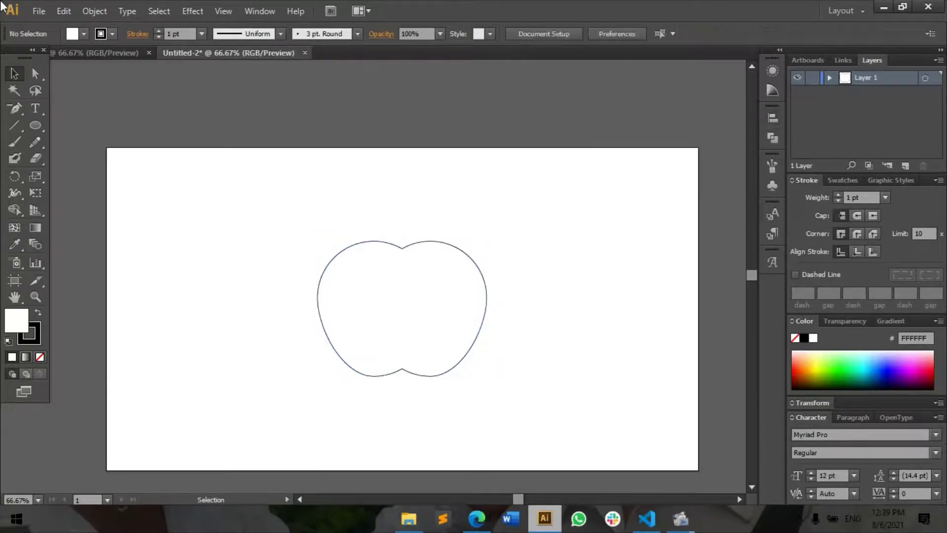
Draw a circle and position it across the apple's right edge.
left_click(35, 125)
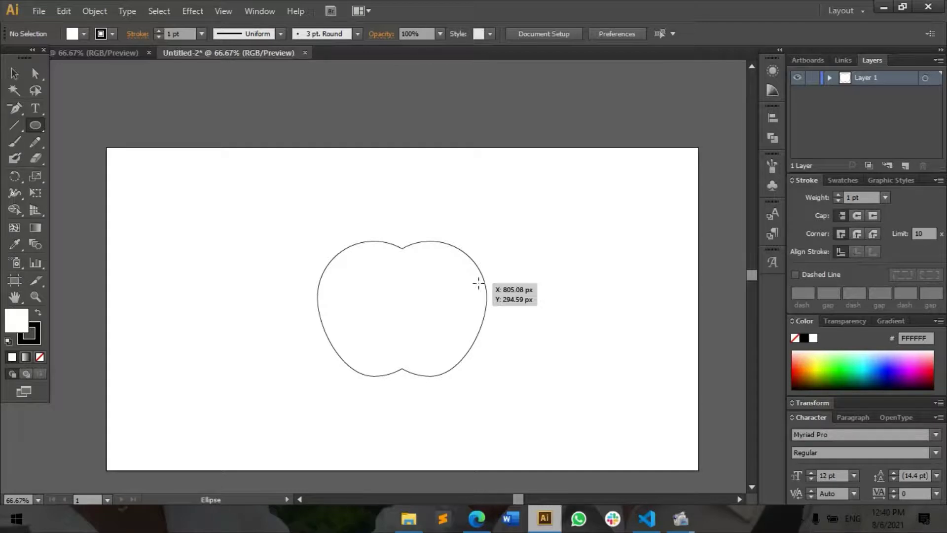
left_click_drag(452, 276, 514, 344)
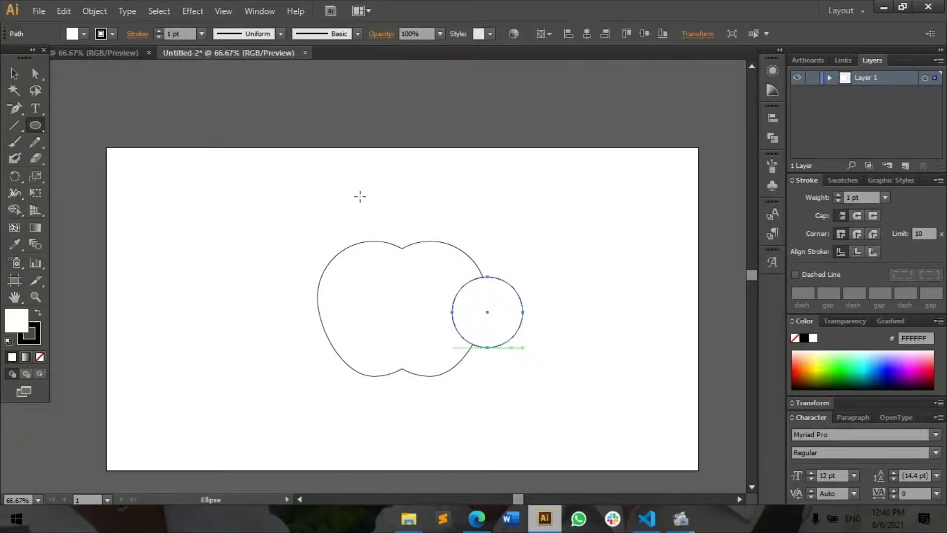
key("v")
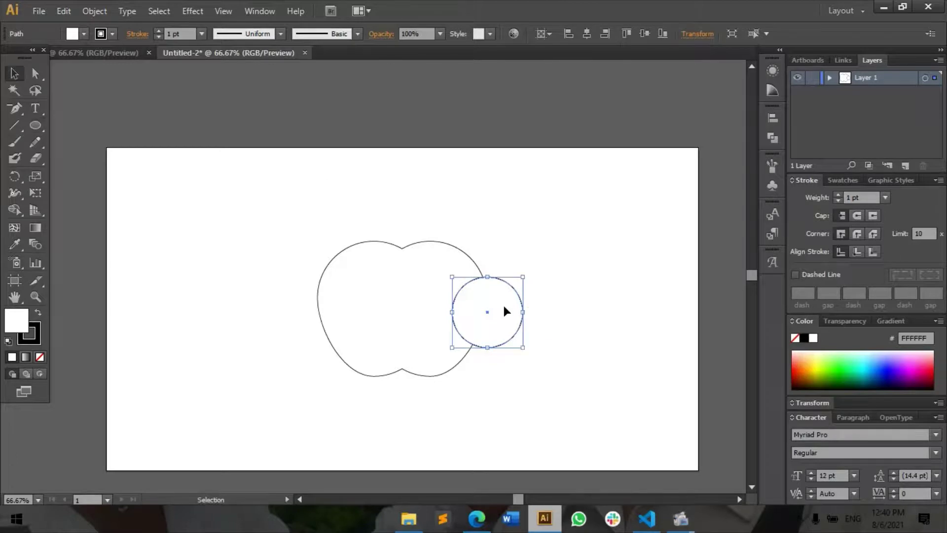
left_click_drag(504, 306, 487, 297)
left_click(568, 289)
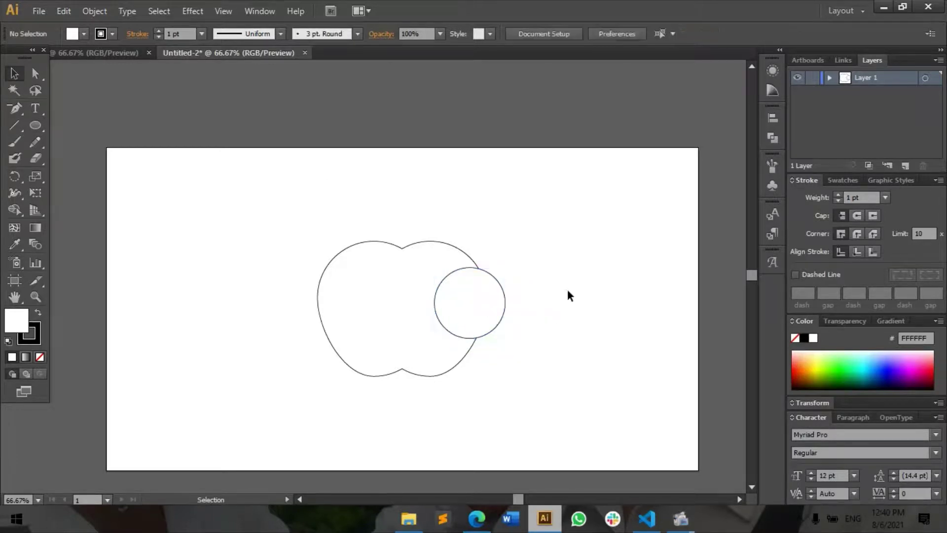
left_click(466, 307)
left_click_drag(488, 293, 496, 295)
Subtract the circle from the apple with Pathfinder Minus Front to form the bite.
left_click(408, 274, "shift")
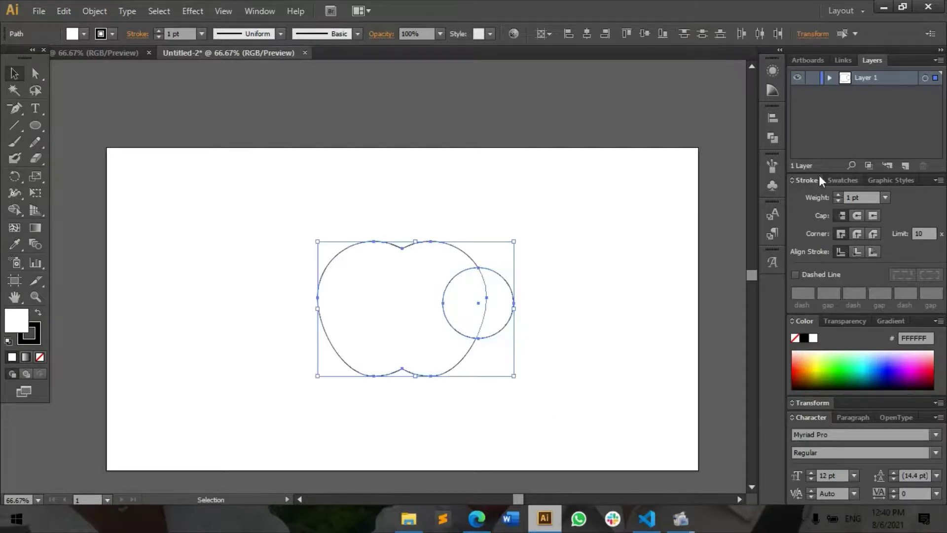
left_click(772, 138)
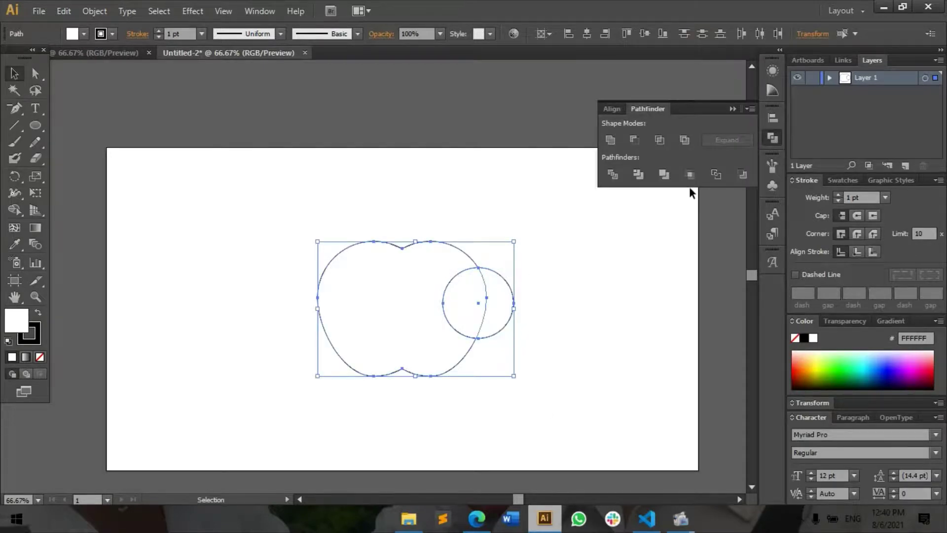
left_click(656, 140)
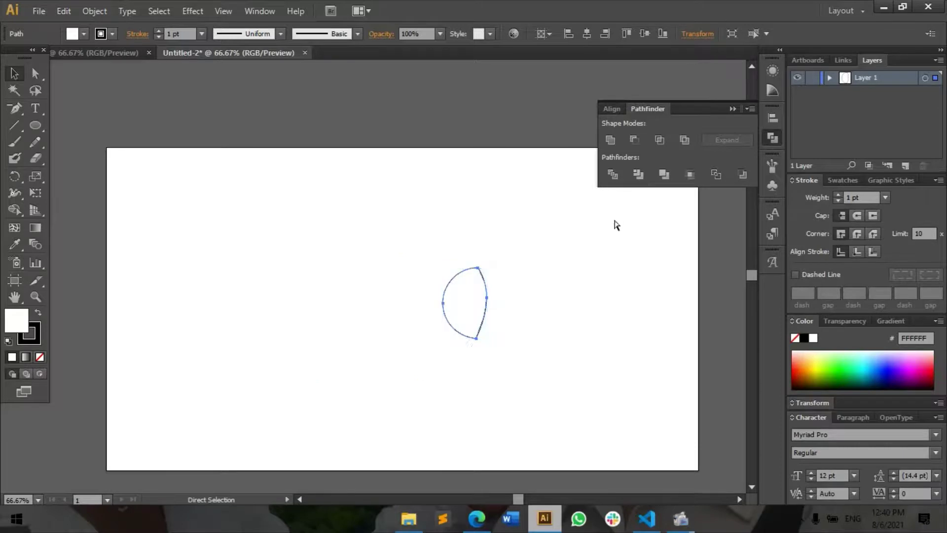
key("ctrl+z")
left_click(641, 142)
left_click(525, 303)
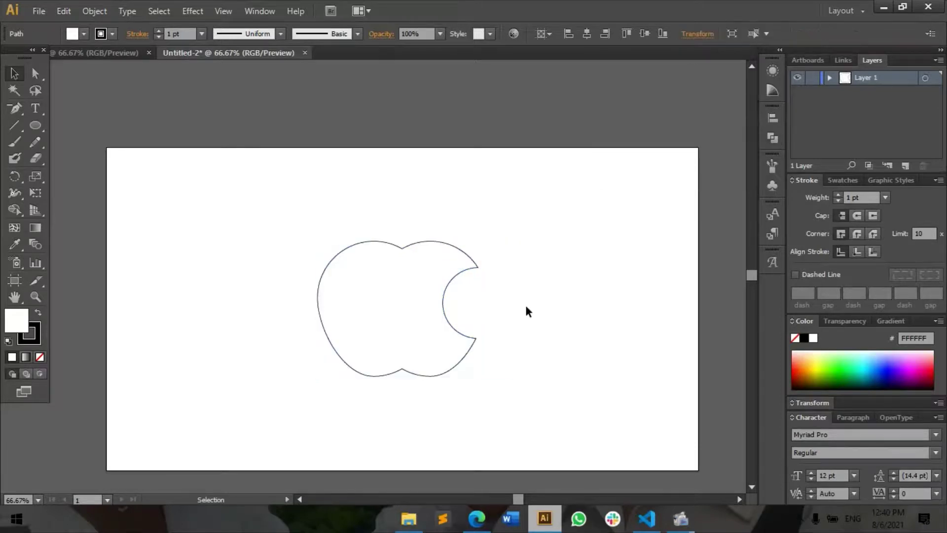
Draw a small circle about 145 px wide to the left of the apple.
left_click(375, 310)
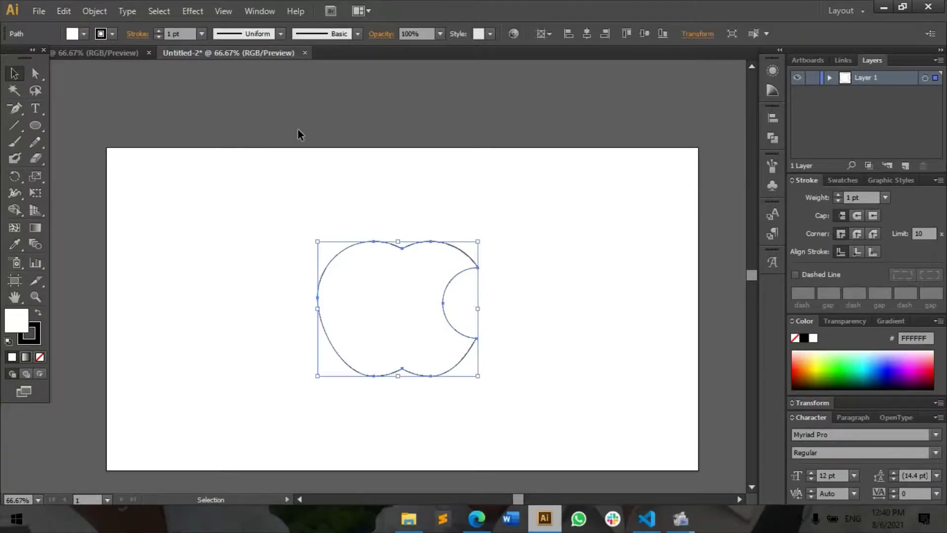
left_click(40, 128)
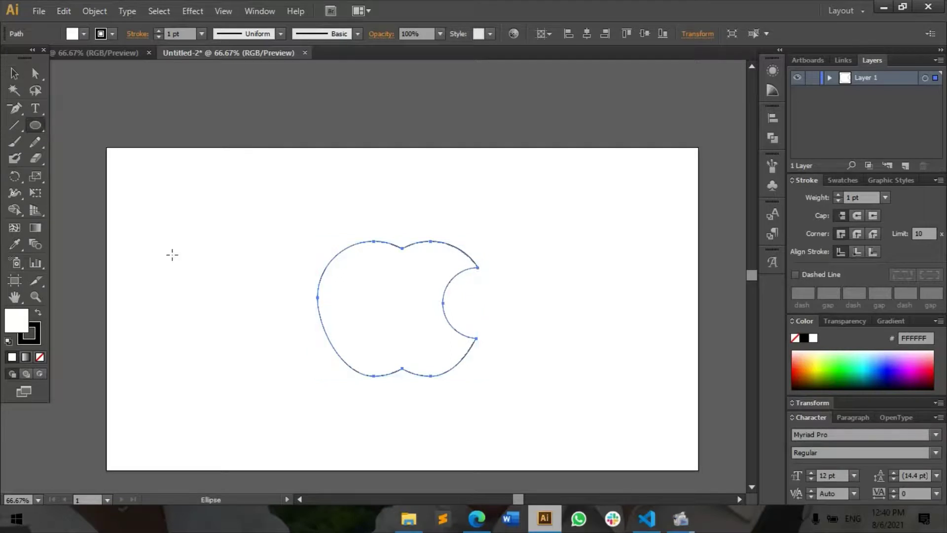
left_click_drag(179, 232, 246, 299)
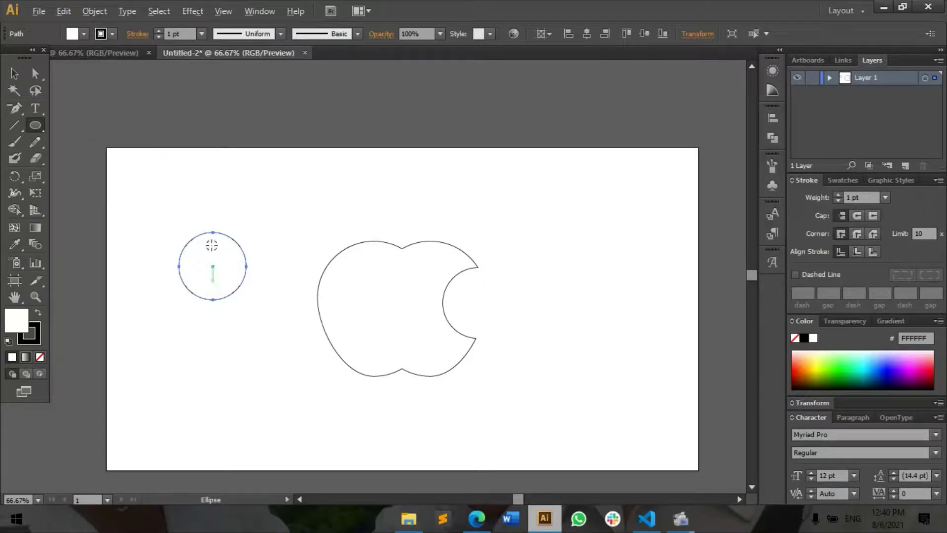
Dismiss the Ellipse size prompt and place an overlapping copy of the circle to its right.
key("alt+v")
key("Escape")
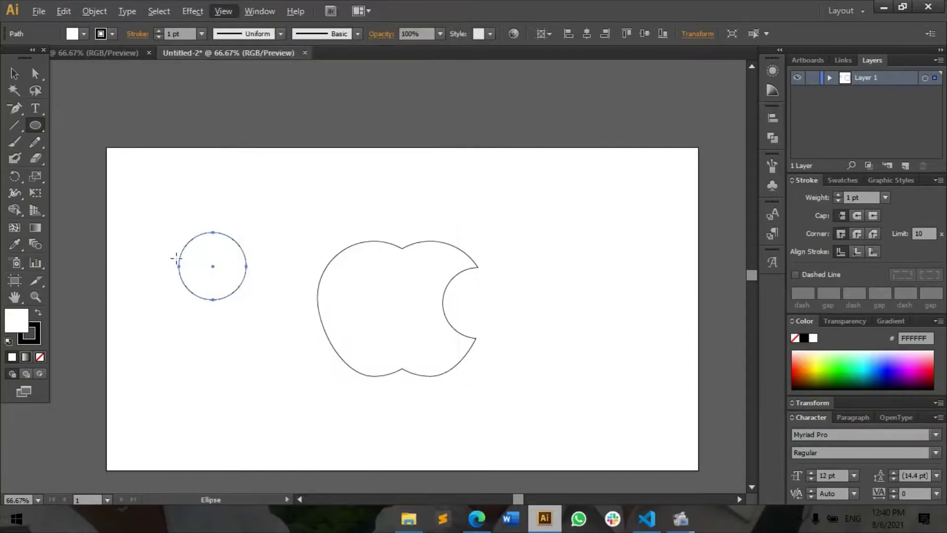
left_click(193, 271)
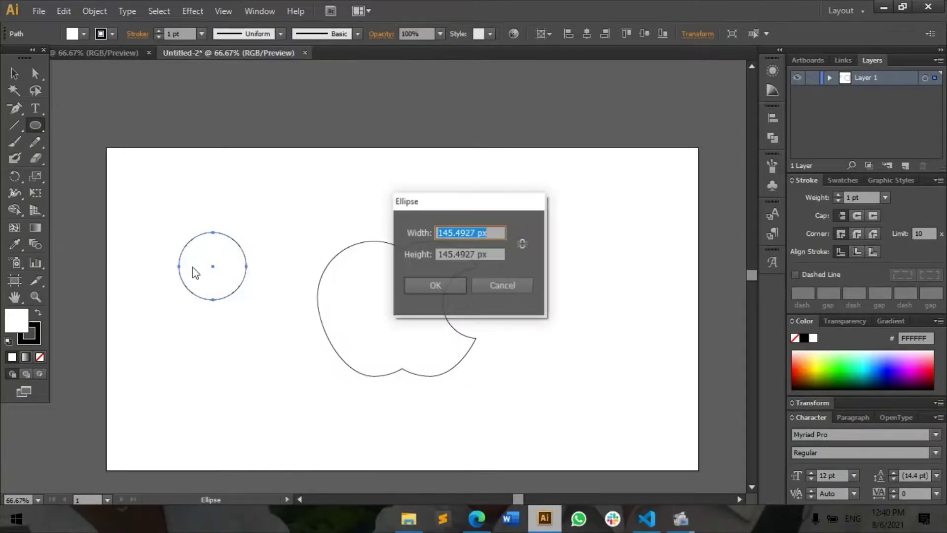
left_click(485, 287)
key("v")
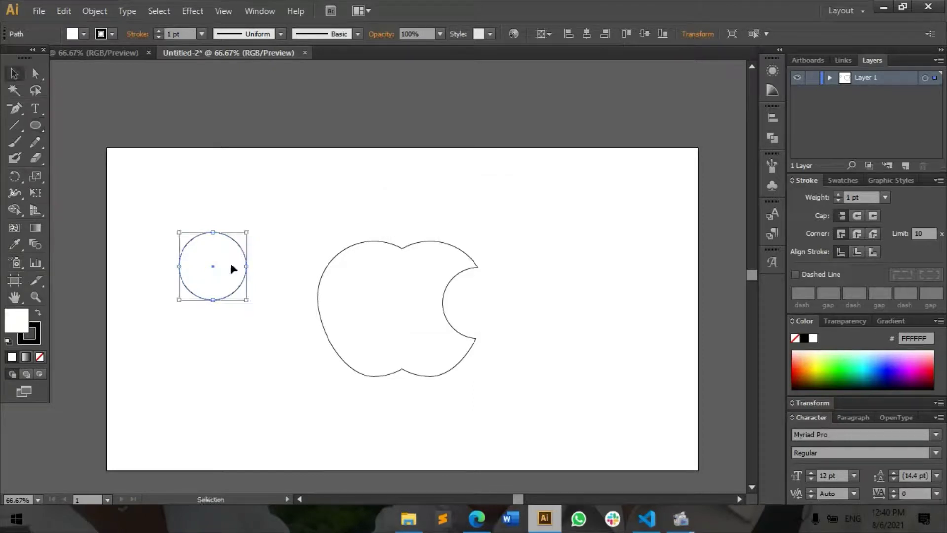
mouse_move(229, 279)
left_mouse_down()
mouse_move(235, 288)
mouse_move(265, 257)
left_mouse_up()
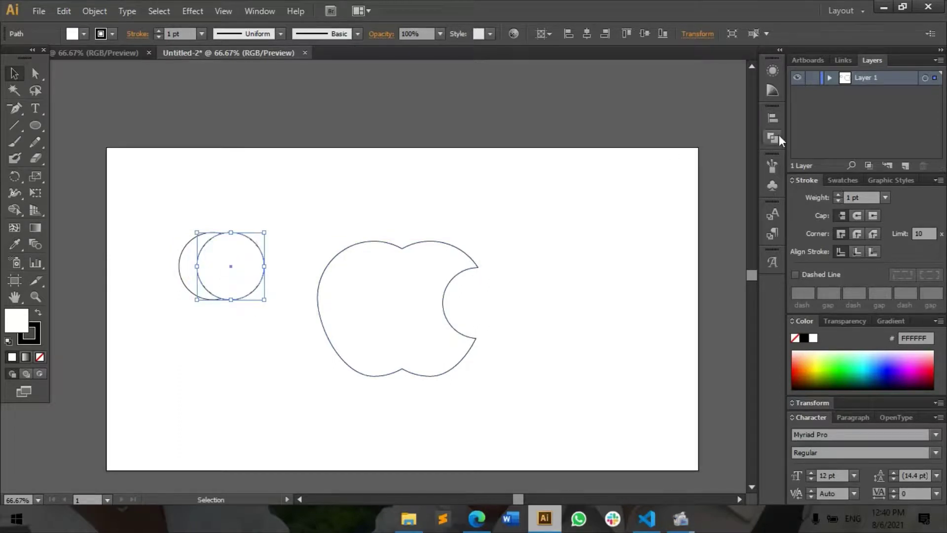
Vertically centre the copied circle and shift it further right over the original.
left_click(770, 122)
left_click(722, 141)
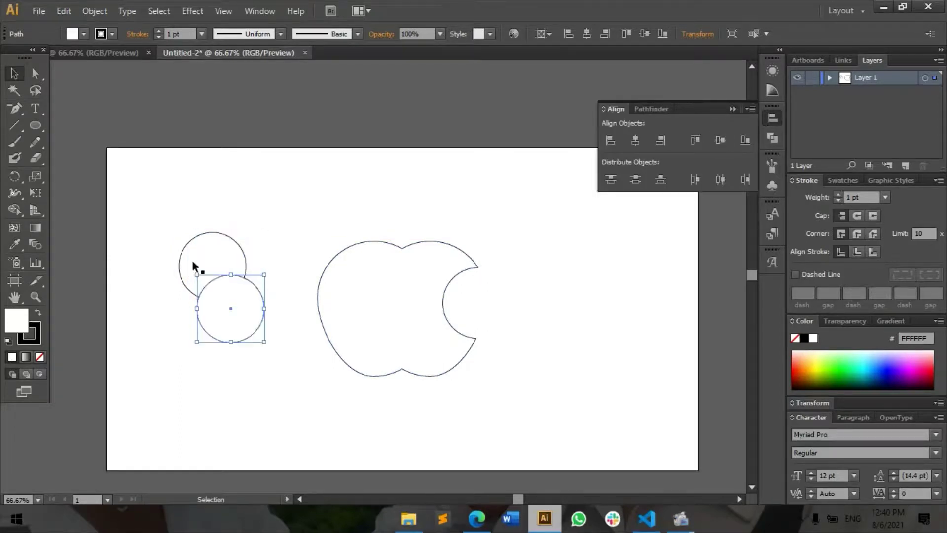
left_click(192, 260)
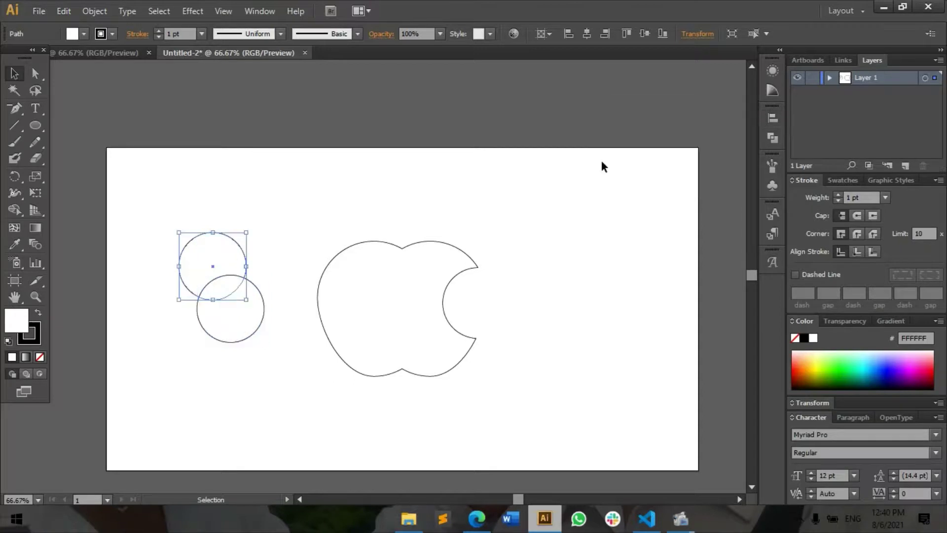
left_click(773, 123)
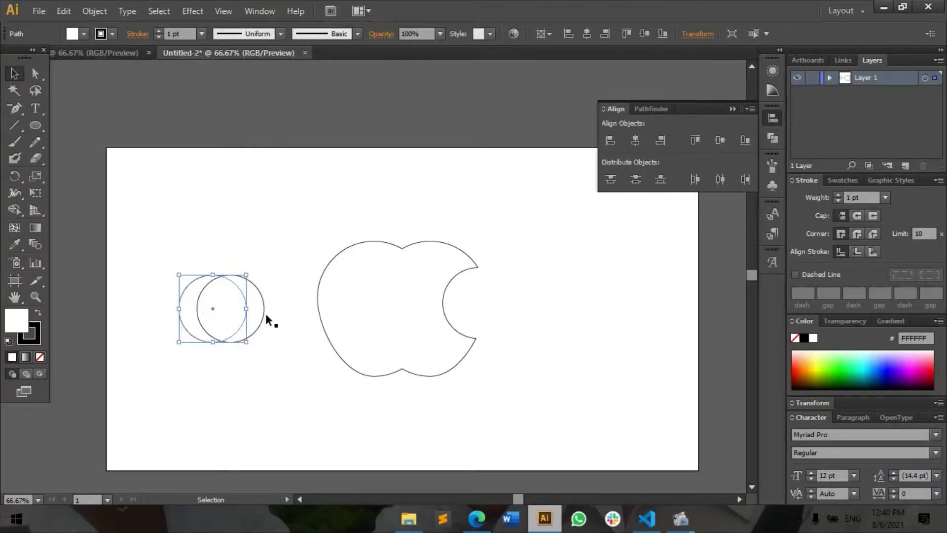
left_click_drag(259, 296, 275, 299)
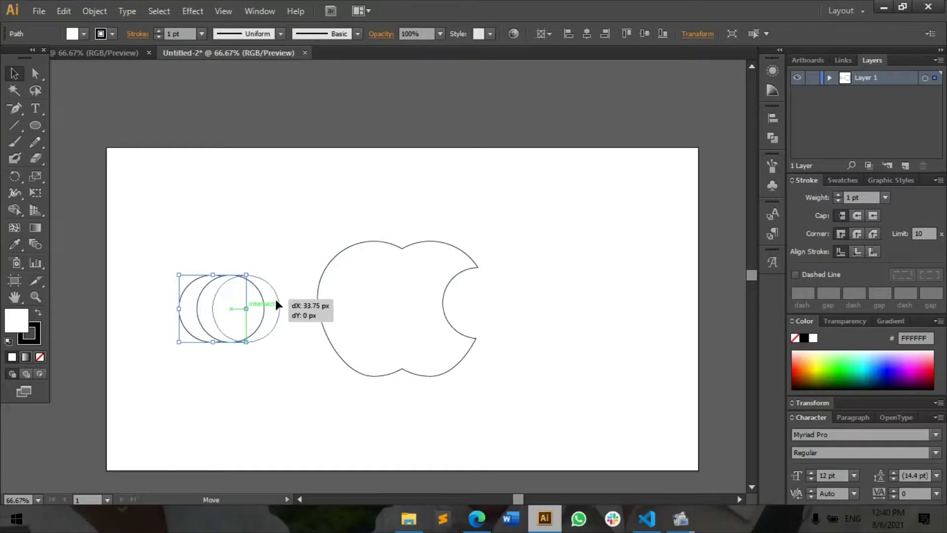
Intersect the two circles into a pointed leaf shape with Pathfinder.
left_click_drag(270, 380, 197, 302)
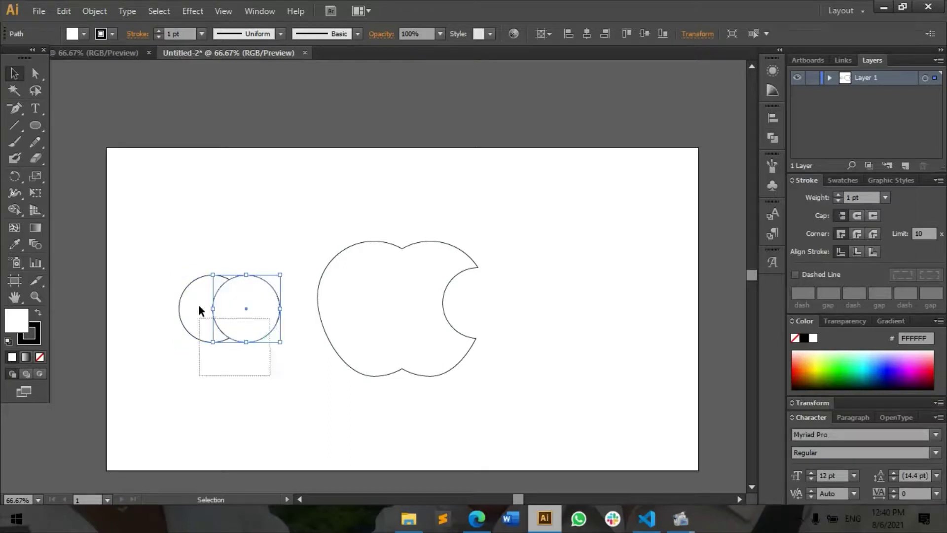
left_click(772, 138)
left_click(635, 143)
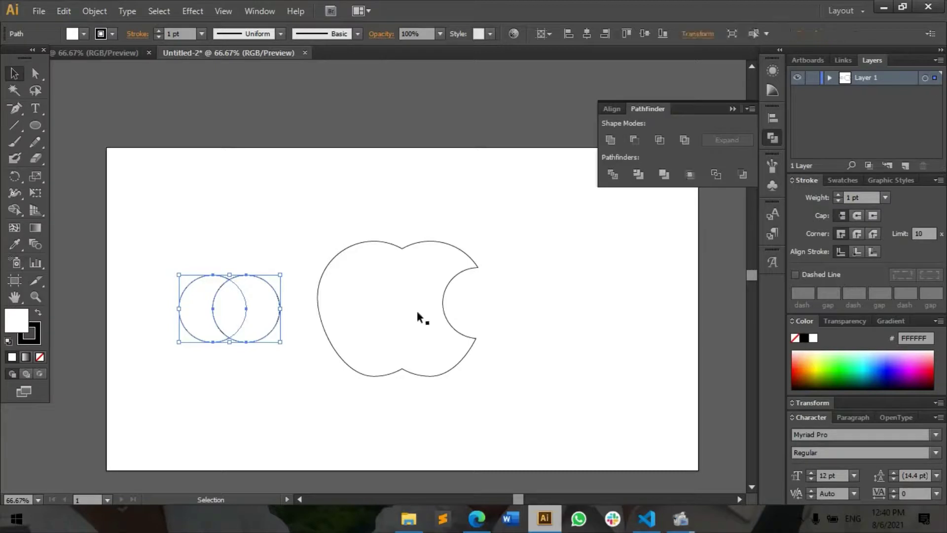
key("ctrl+z")
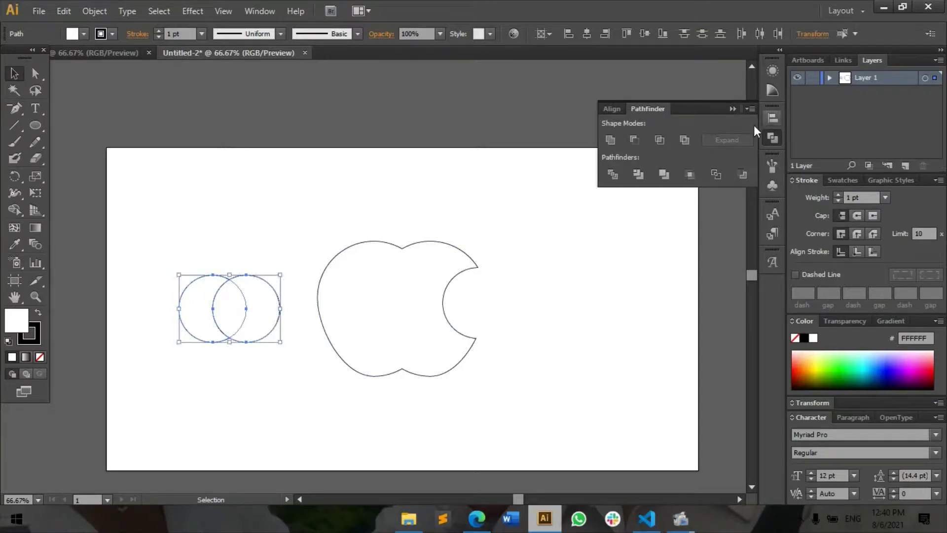
left_click(659, 140)
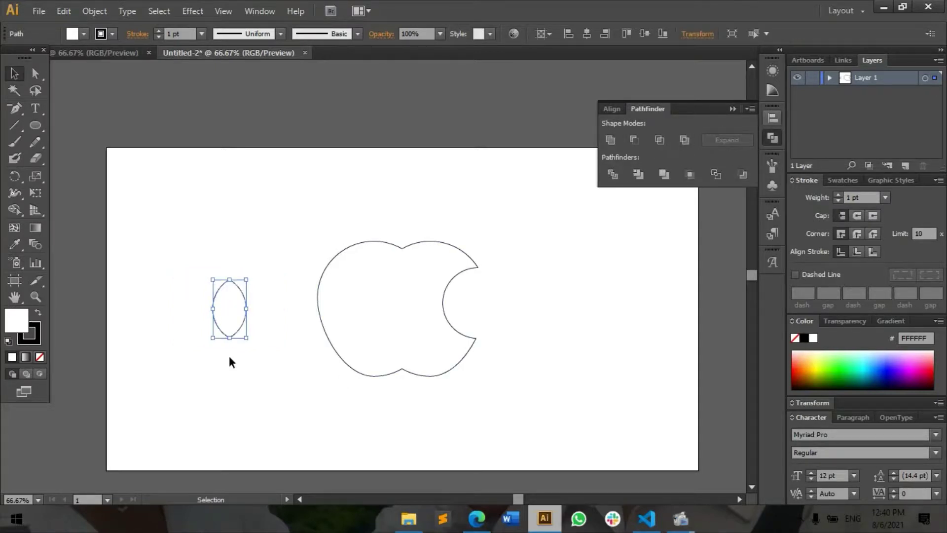
left_click(228, 356)
left_click(242, 291)
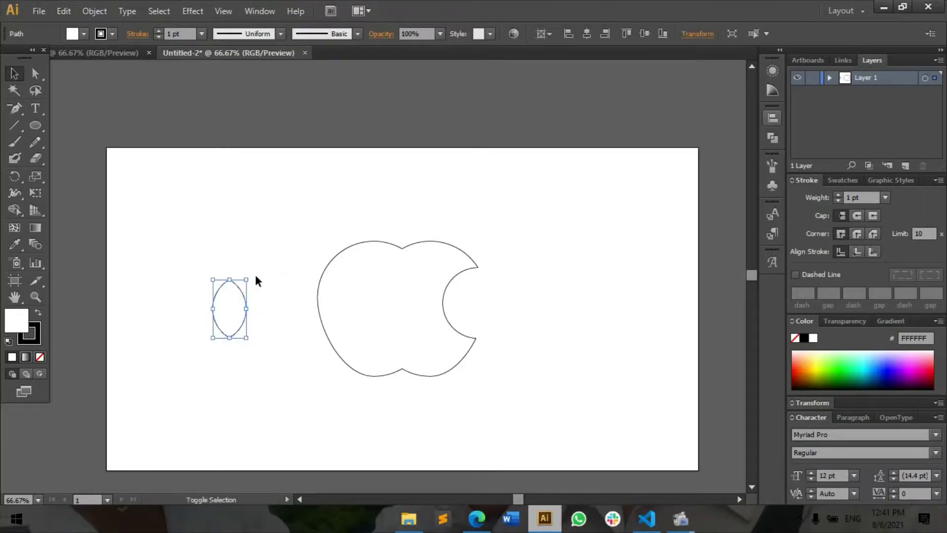
Move the lens shape above the apple and narrow it to about 56 by 98 px.
left_click_drag(250, 277, 240, 285)
left_click(255, 279)
left_click(236, 300)
mouse_move(246, 280)
left_mouse_down()
mouse_move(236, 300)
mouse_move(415, 218)
left_mouse_up()
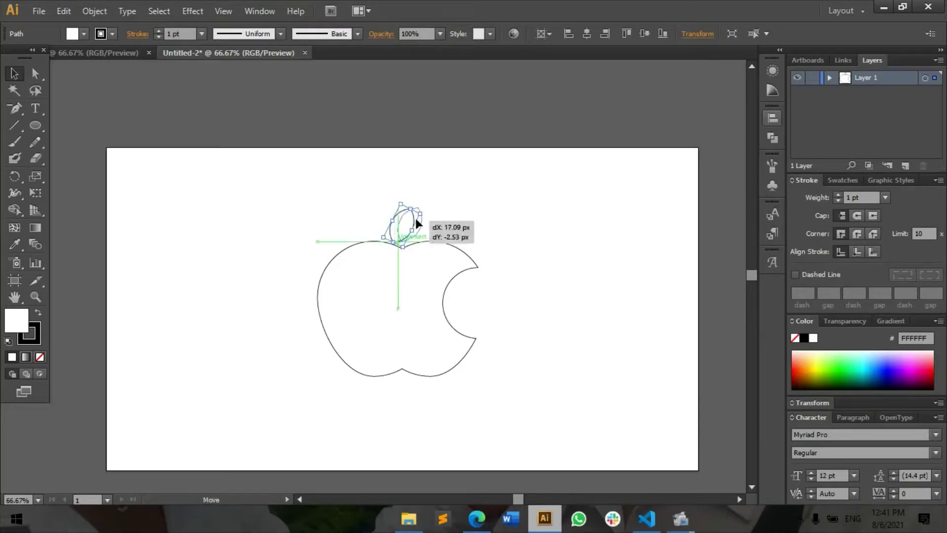
Resize the leaf to about 61 by 85 px and tilt it about -27°.
left_click(509, 240)
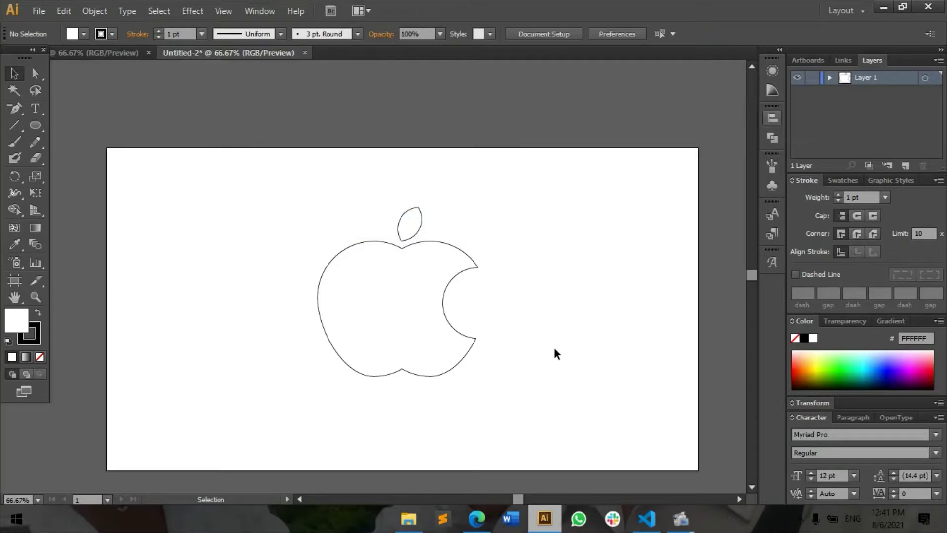
left_click(418, 218)
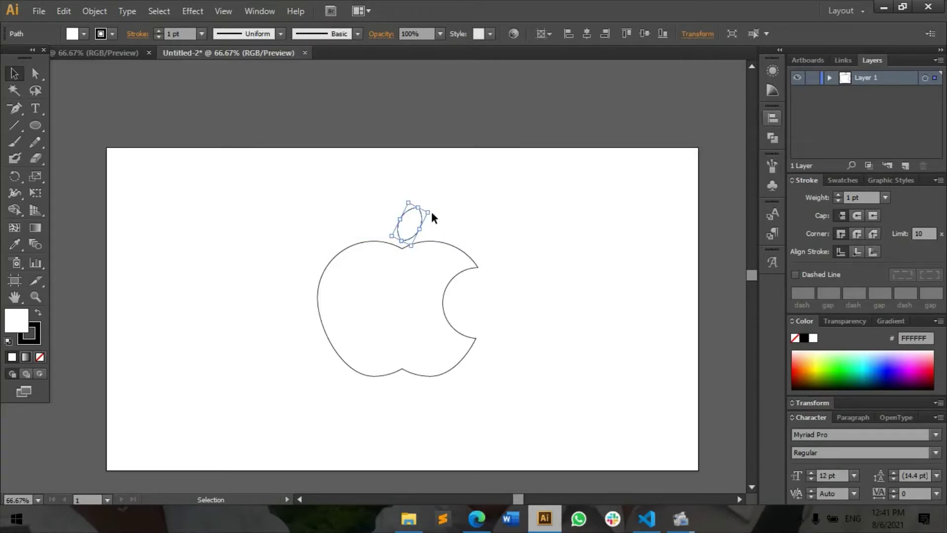
left_click_drag(428, 211, 435, 209)
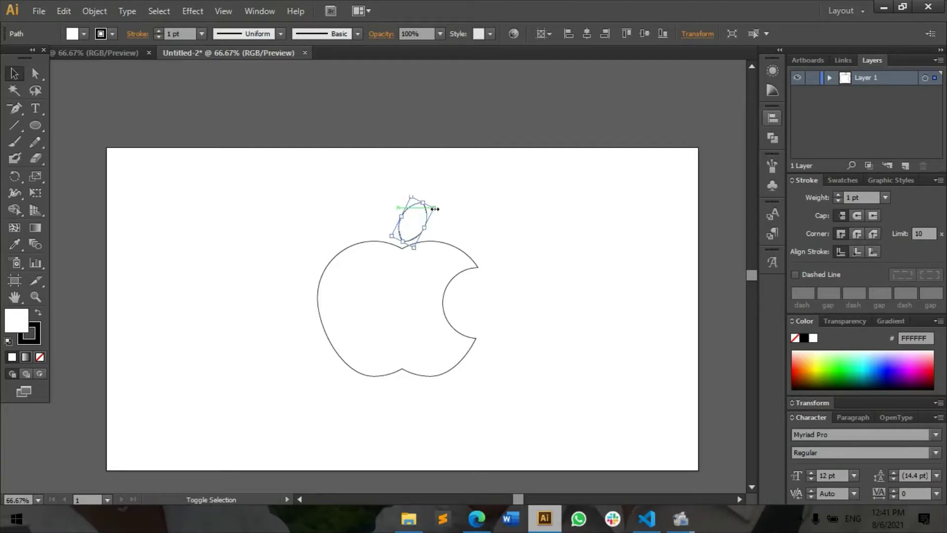
left_click(437, 210)
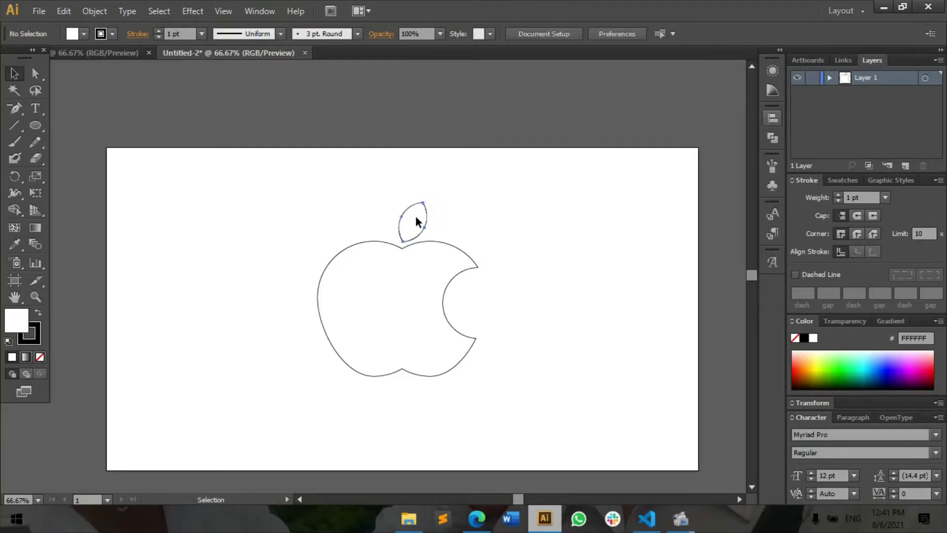
left_click(416, 215)
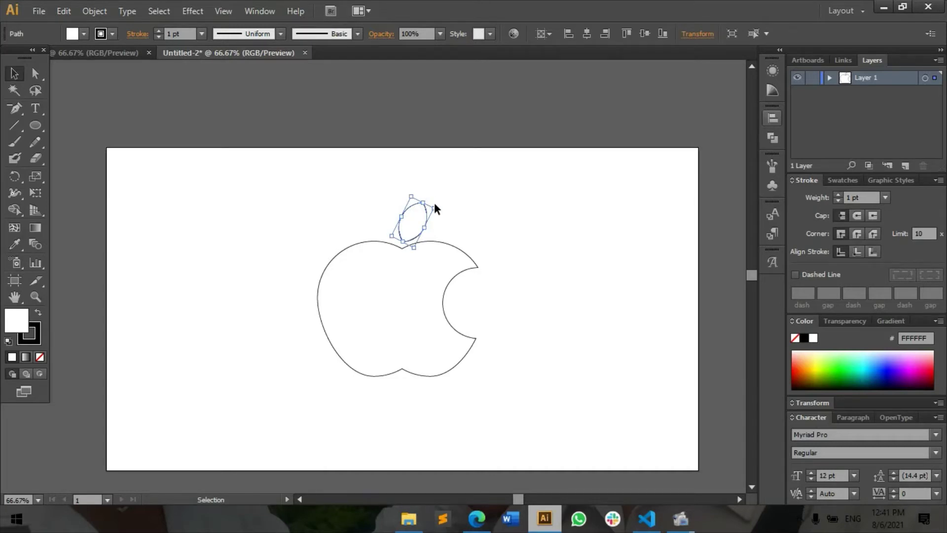
left_click_drag(436, 199, 443, 211)
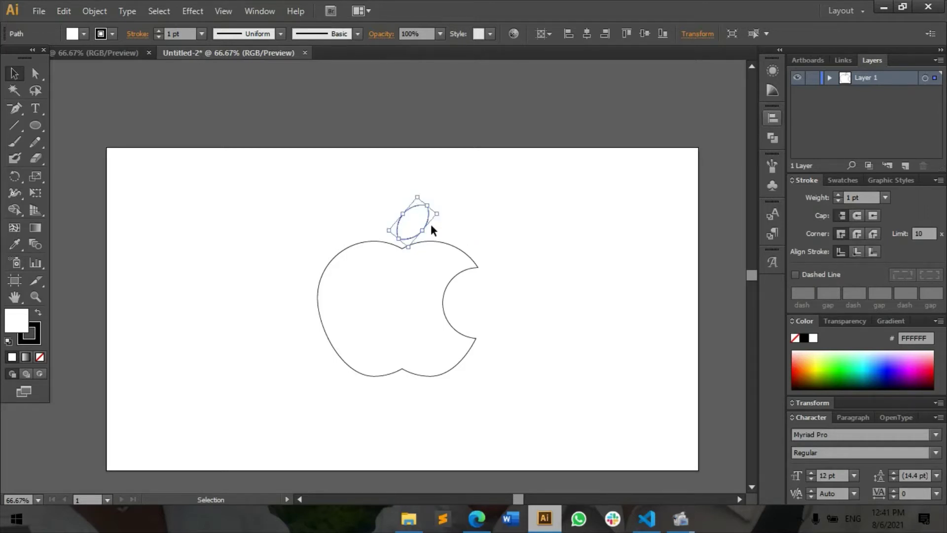
left_click(487, 218)
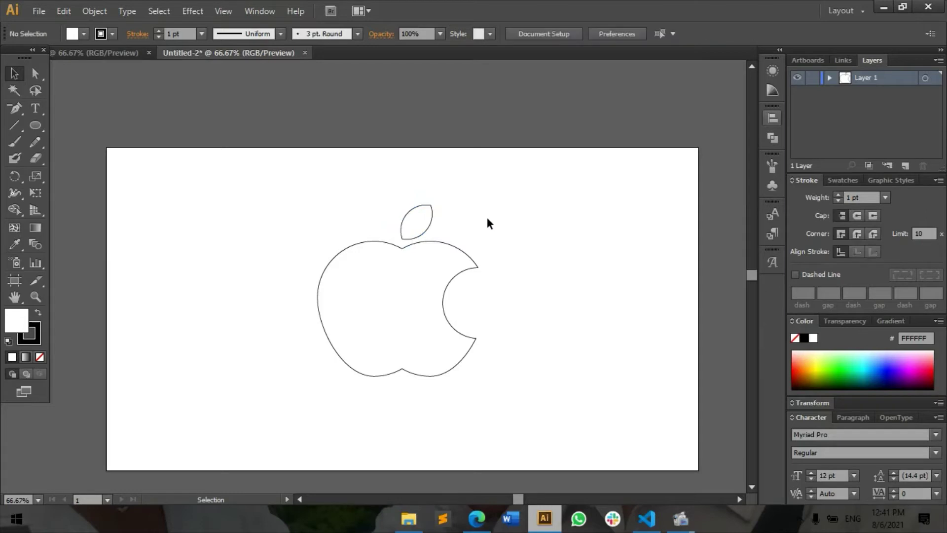
Fill the leaf solid black from the Fill swatches.
key("ctrl+z")
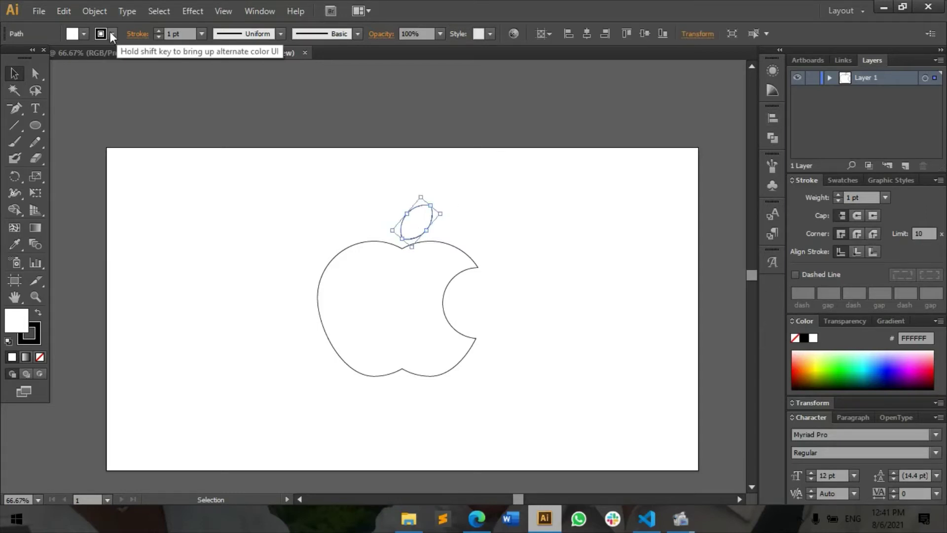
left_click(84, 34)
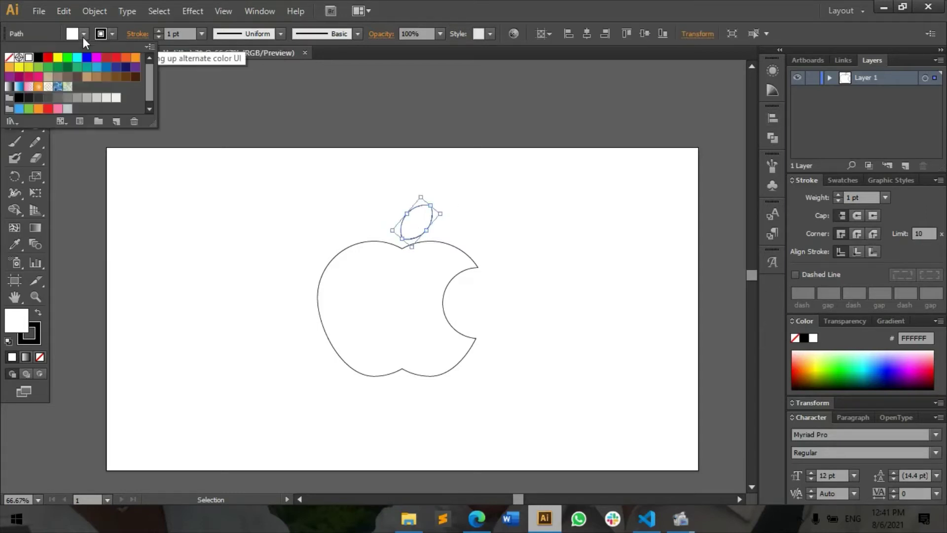
left_click(38, 57)
key("Escape")
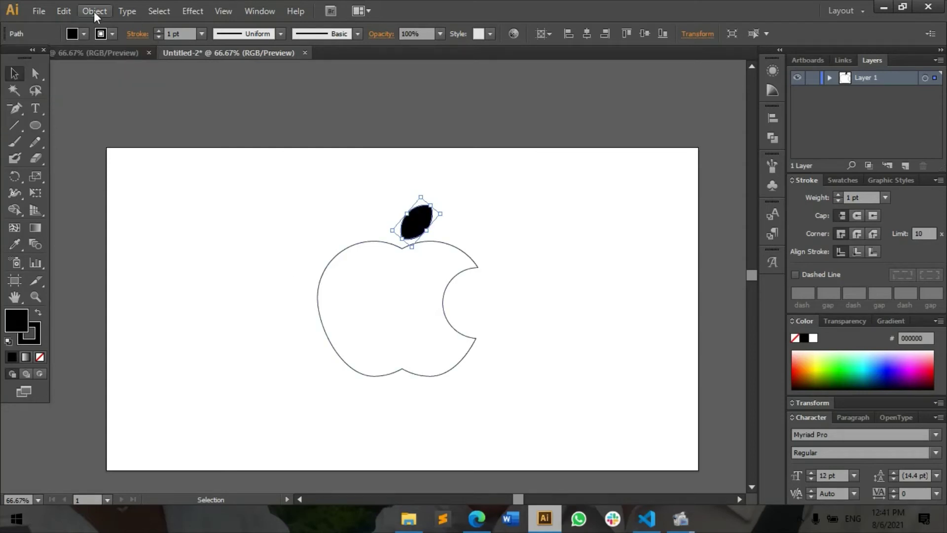
Fill the bitten apple body solid black.
left_click(403, 333, "shift")
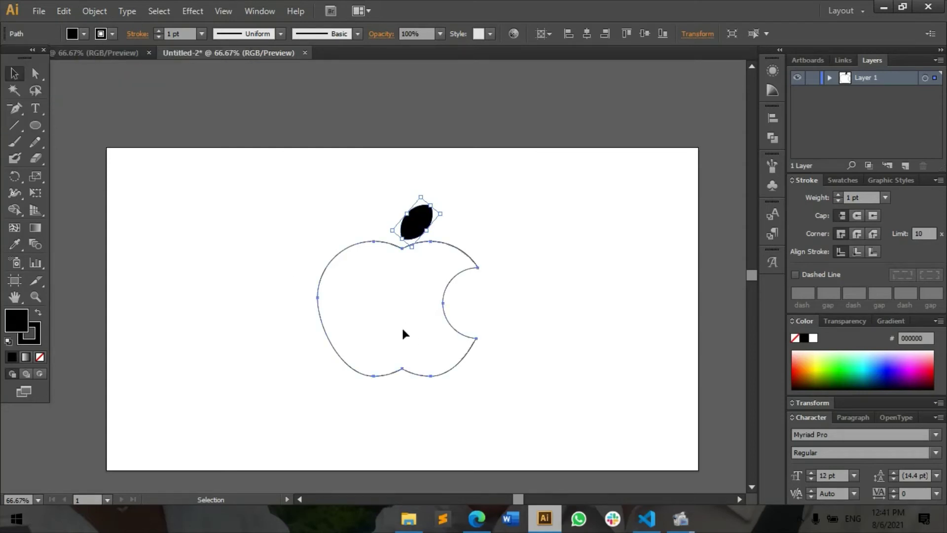
left_click(84, 34)
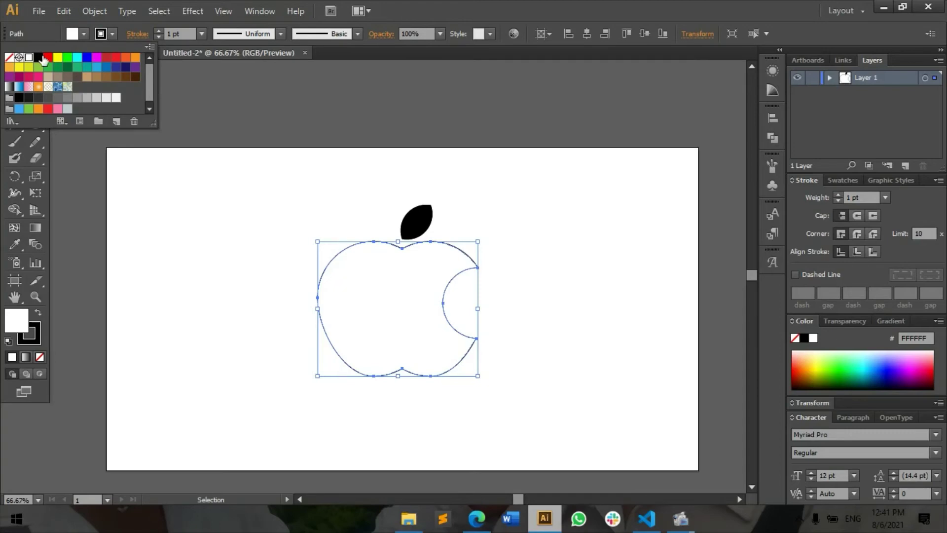
left_click(39, 57)
key("Escape")
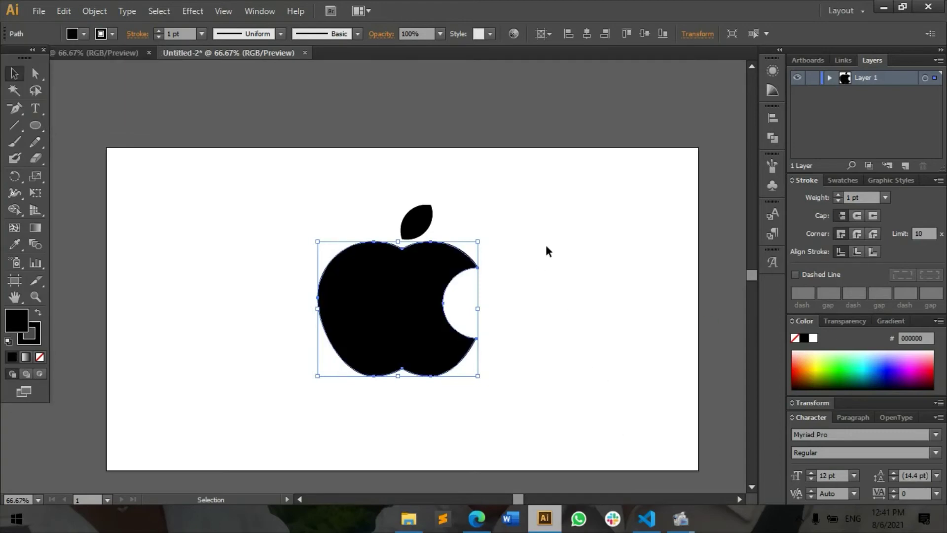
left_click(546, 245)
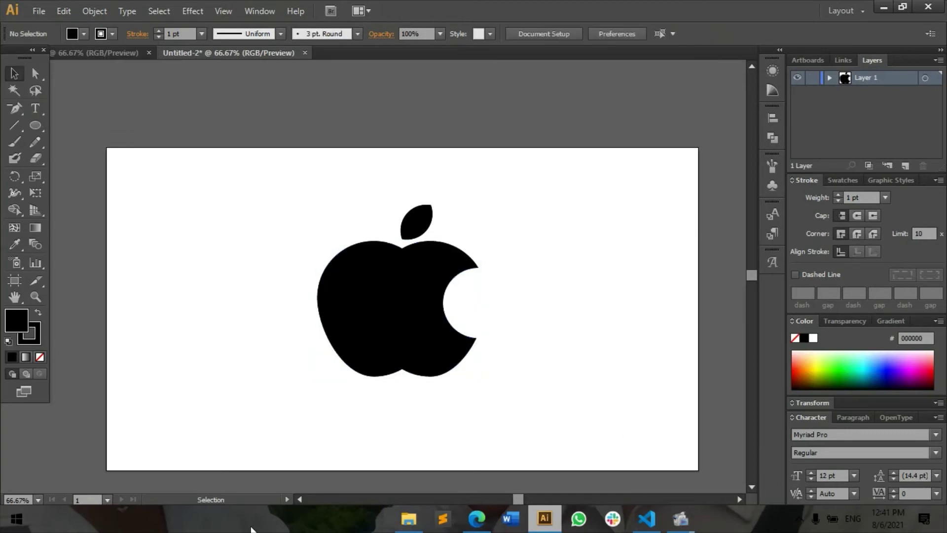